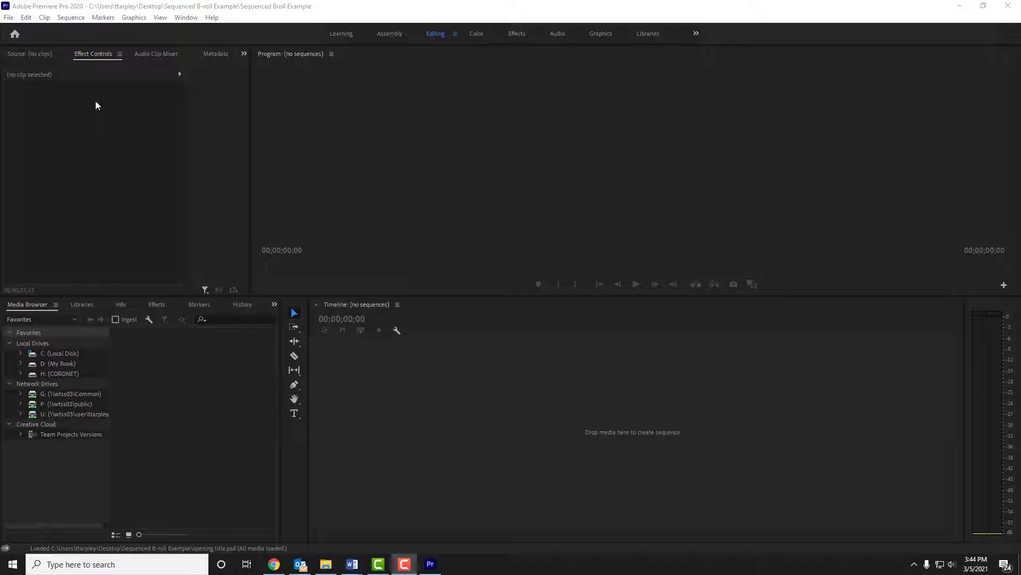
Create a new sequence from the ARRI 1080p 23.976 preset, keeping the name Sequence 02
{"action": "left_click", "coordinate": [9, 17]}
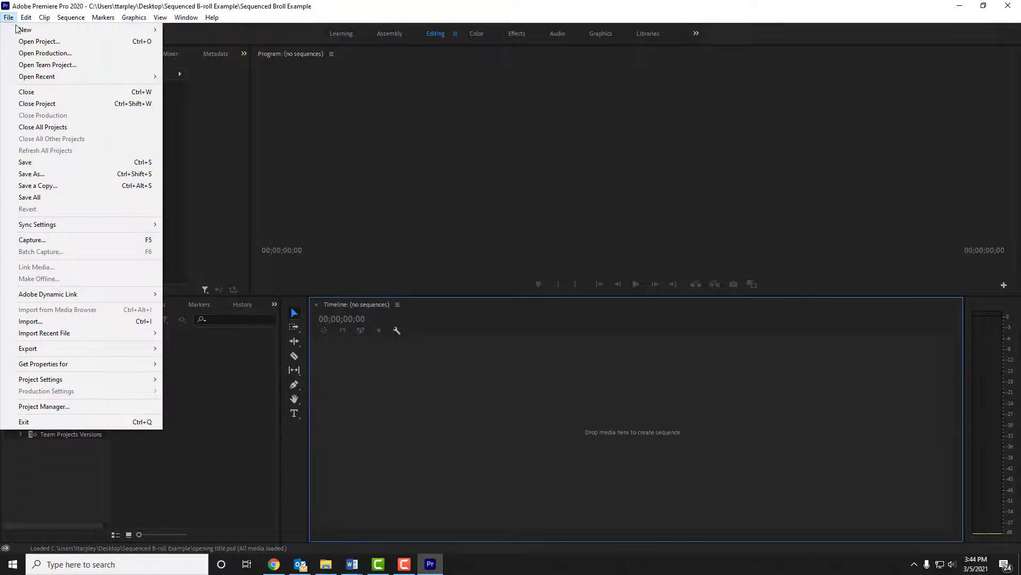
{"action": "mouse_move", "coordinate": [22, 29]}
{"action": "left_click", "coordinate": [212, 65]}
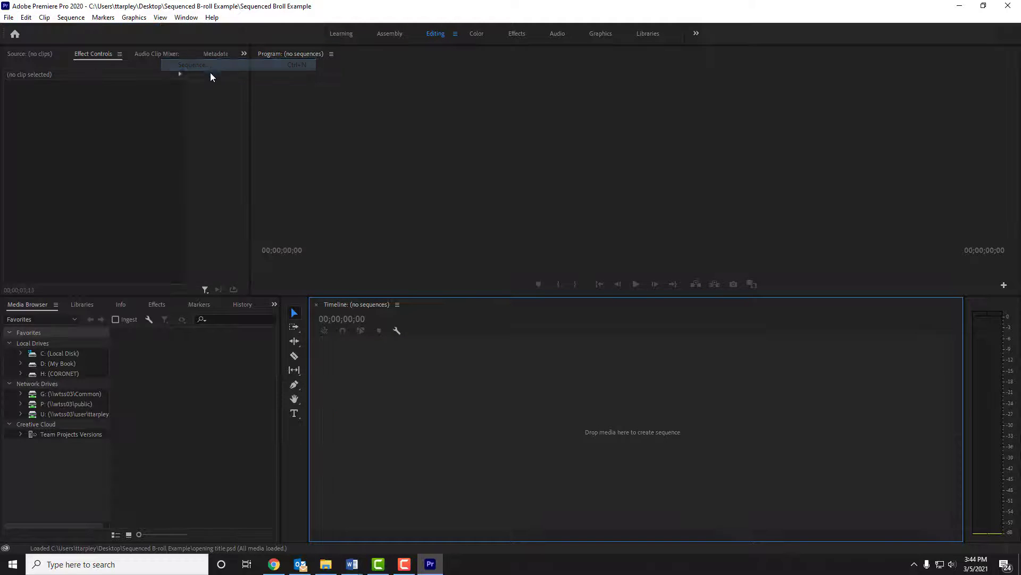
{"action": "left_click_drag", "start_coordinate": [410, 85], "coordinate": [319, 69]}
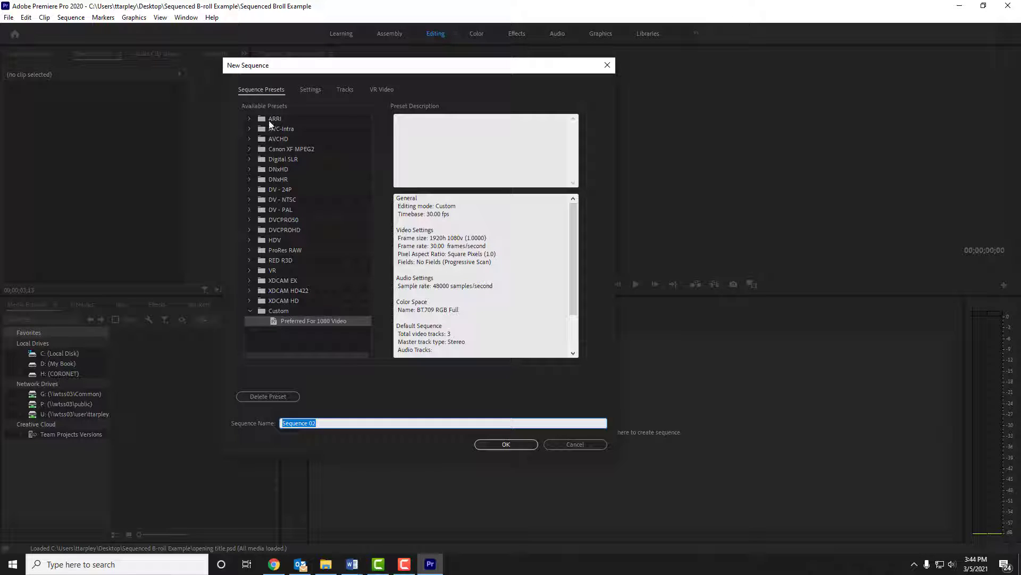
{"action": "left_click", "coordinate": [248, 118]}
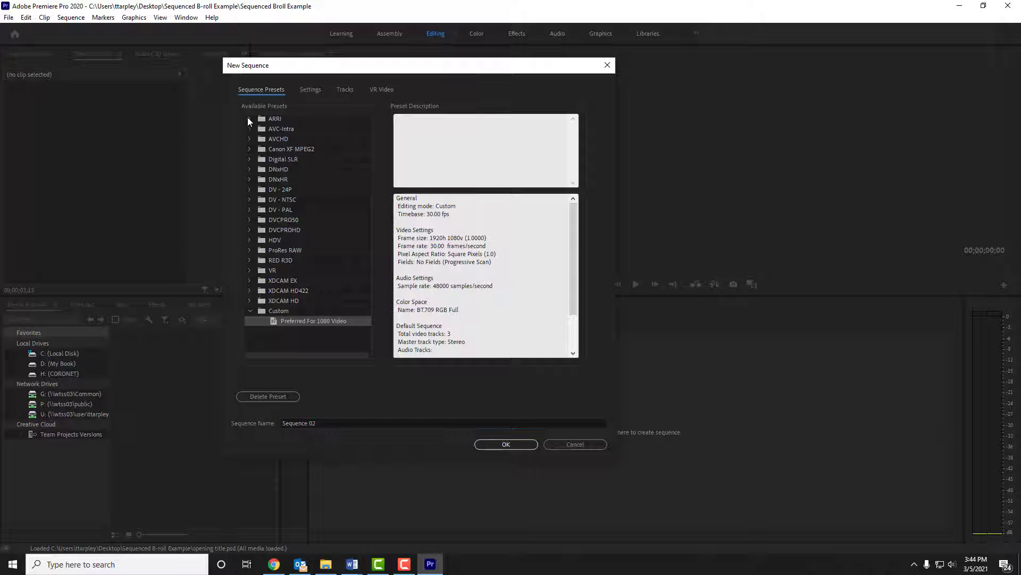
{"action": "left_click", "coordinate": [262, 129]}
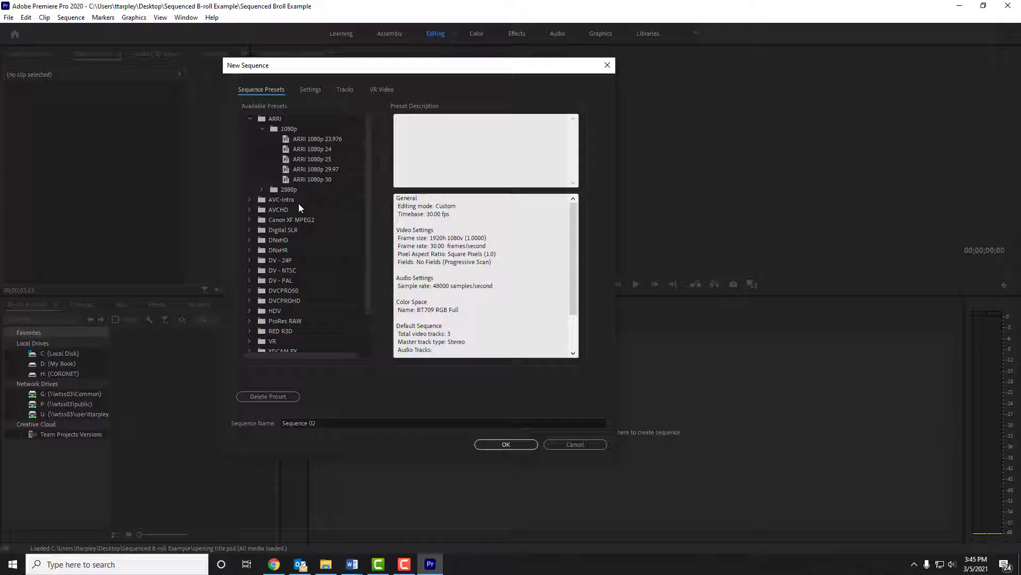
{"action": "scroll", "coordinate": [289, 210], "scroll_direction": "down", "scroll_amount": 2}
{"action": "scroll", "coordinate": [289, 213], "scroll_direction": "up", "scroll_amount": 2}
{"action": "left_click", "coordinate": [299, 140]}
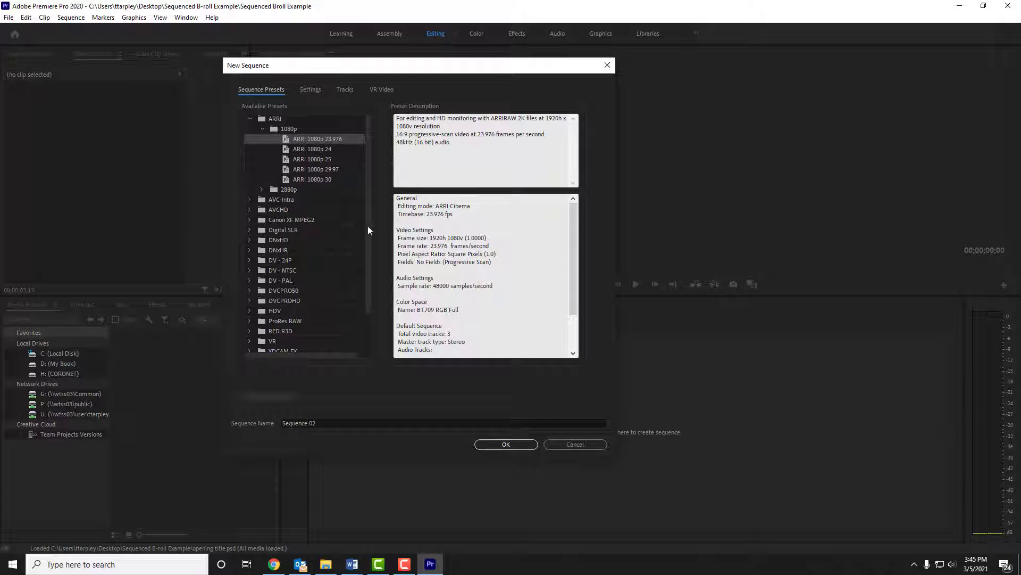
{"action": "left_click", "coordinate": [506, 445]}
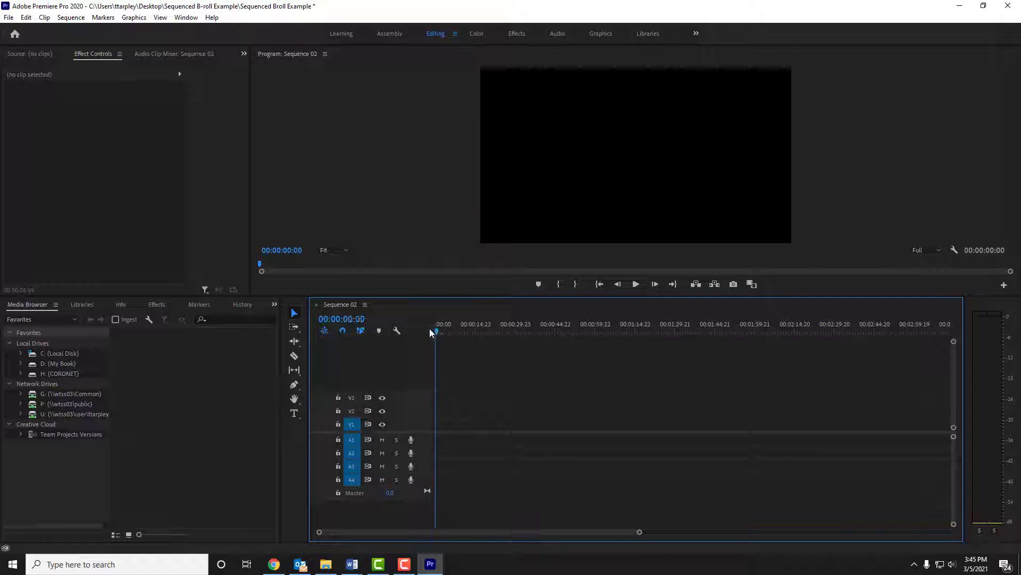
Return the playhead to the start of the empty sequence and show the clips in the Sequenced Broll Example project
{"action": "left_click", "coordinate": [494, 329]}
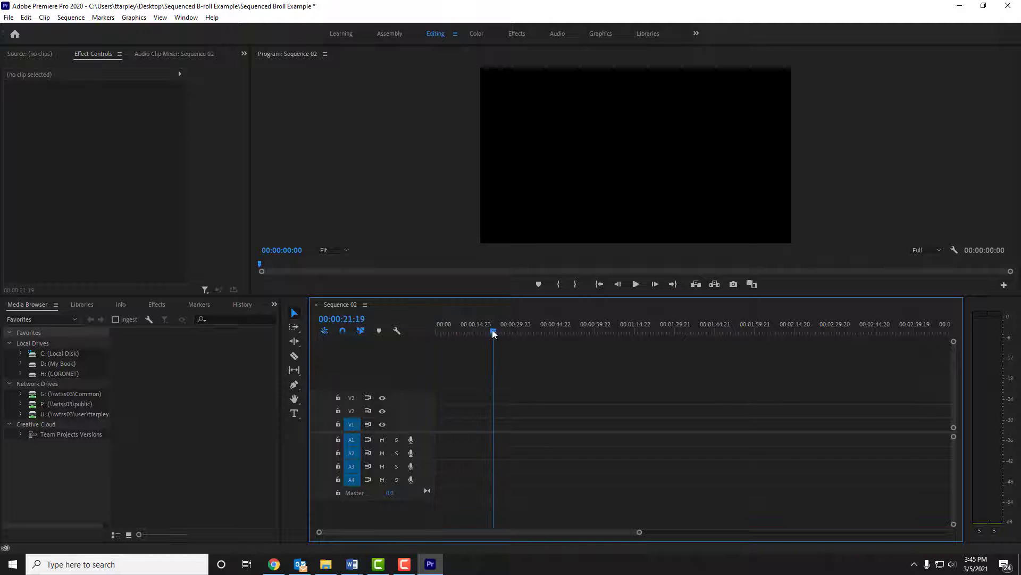
{"action": "left_click_drag", "start_coordinate": [498, 326], "coordinate": [420, 349]}
{"action": "left_click", "coordinate": [275, 303]}
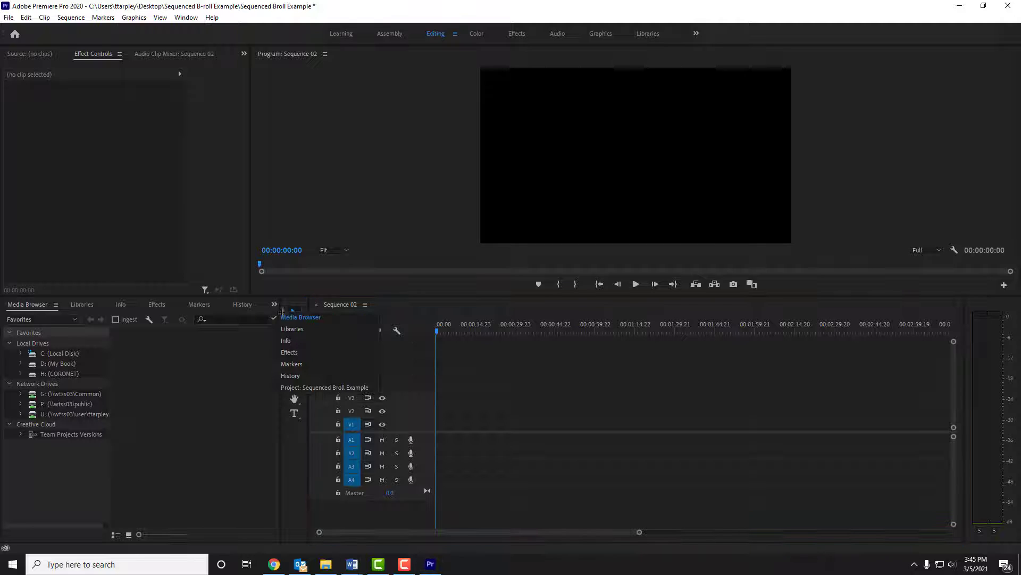
{"action": "left_click", "coordinate": [311, 387]}
{"action": "scroll", "coordinate": [207, 448], "scroll_direction": "up", "scroll_amount": 3}
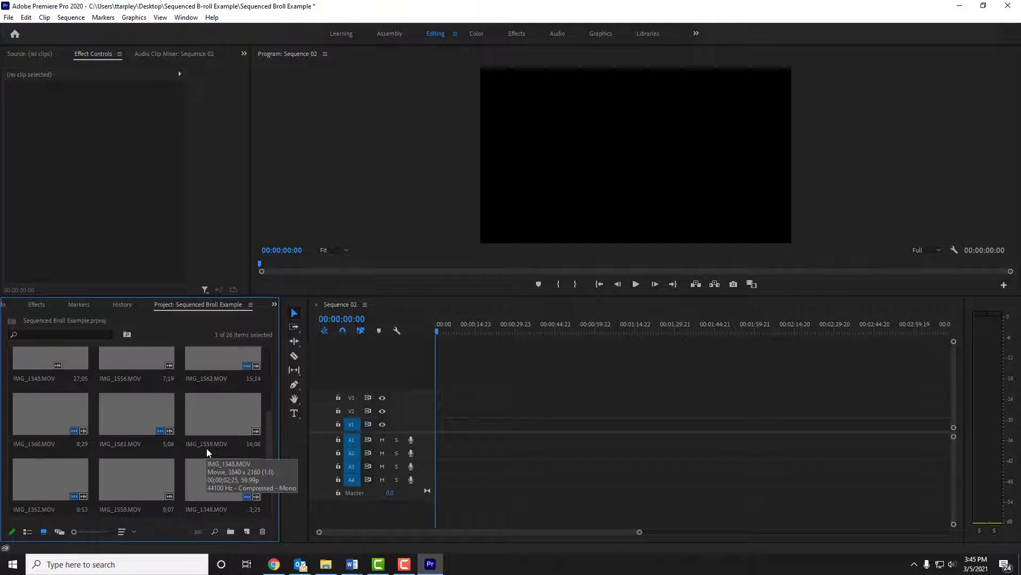
{"action": "scroll", "coordinate": [210, 446], "scroll_direction": "up", "scroll_amount": 3}
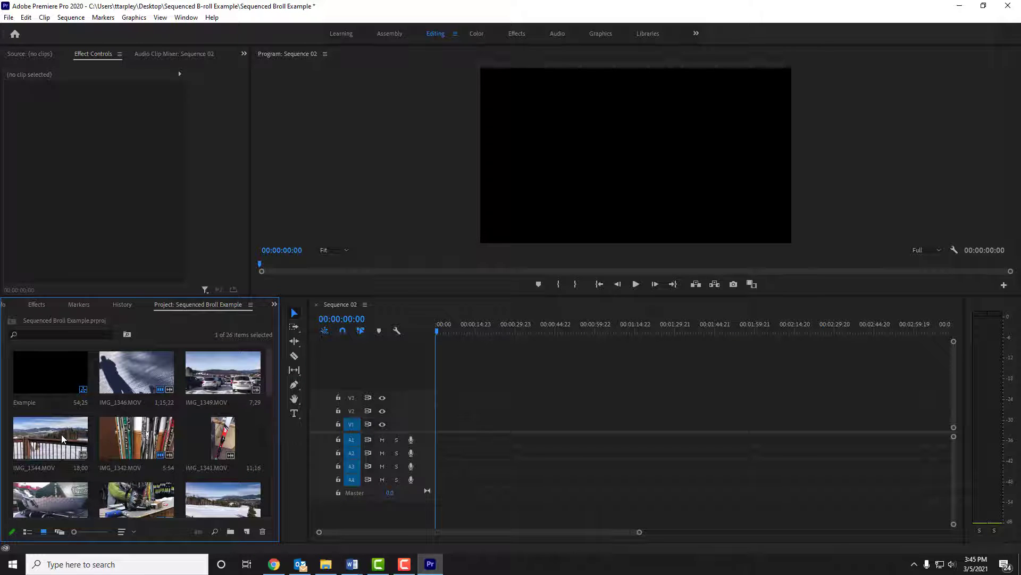
{"action": "scroll", "coordinate": [62, 438], "scroll_direction": "down", "scroll_amount": 1}
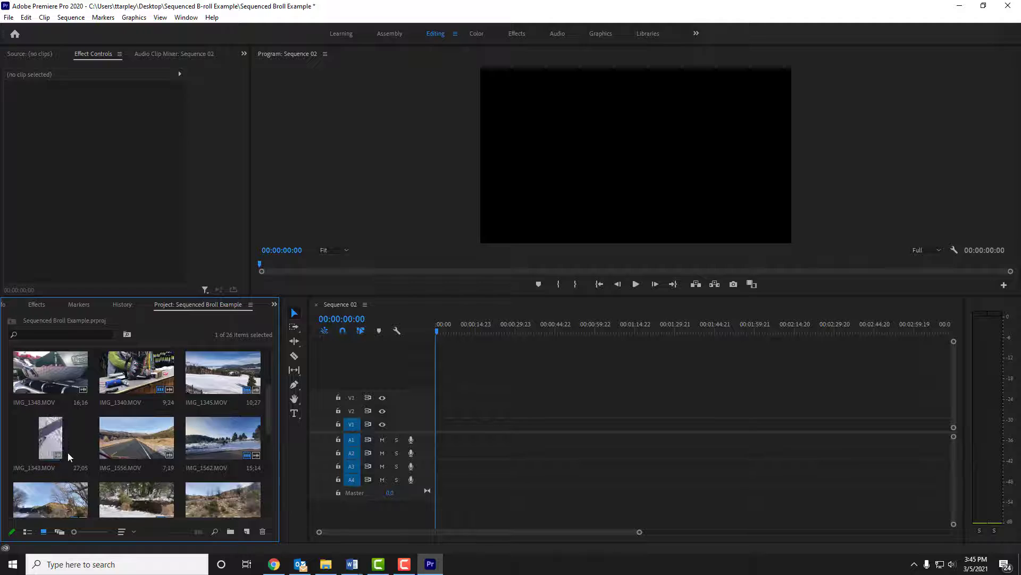
Place IMG_1344.MOV at the start of video track V1, changing the sequence settings to match the clip
{"action": "left_click", "coordinate": [45, 378]}
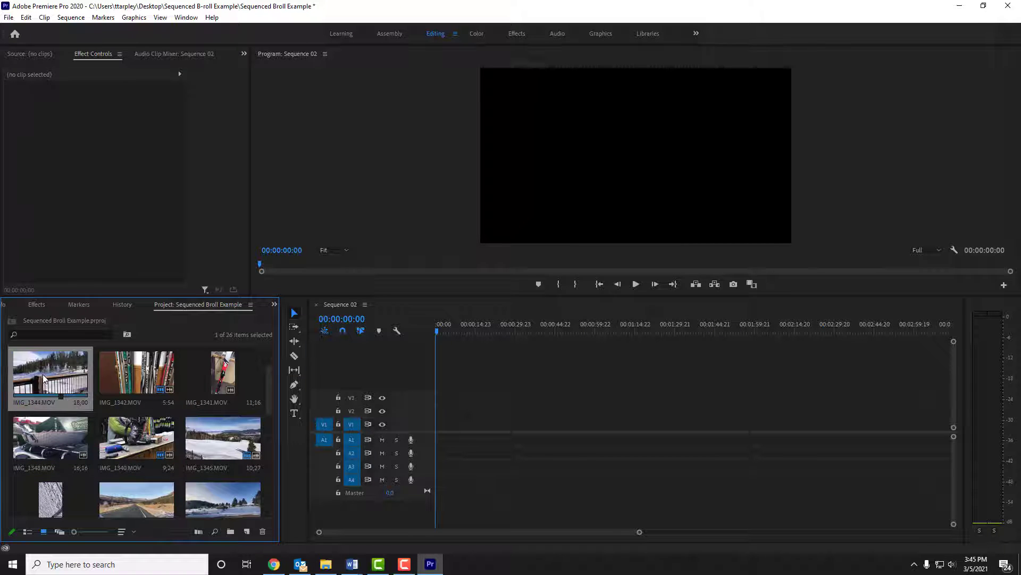
{"action": "left_click_drag", "start_coordinate": [44, 378], "coordinate": [441, 434]}
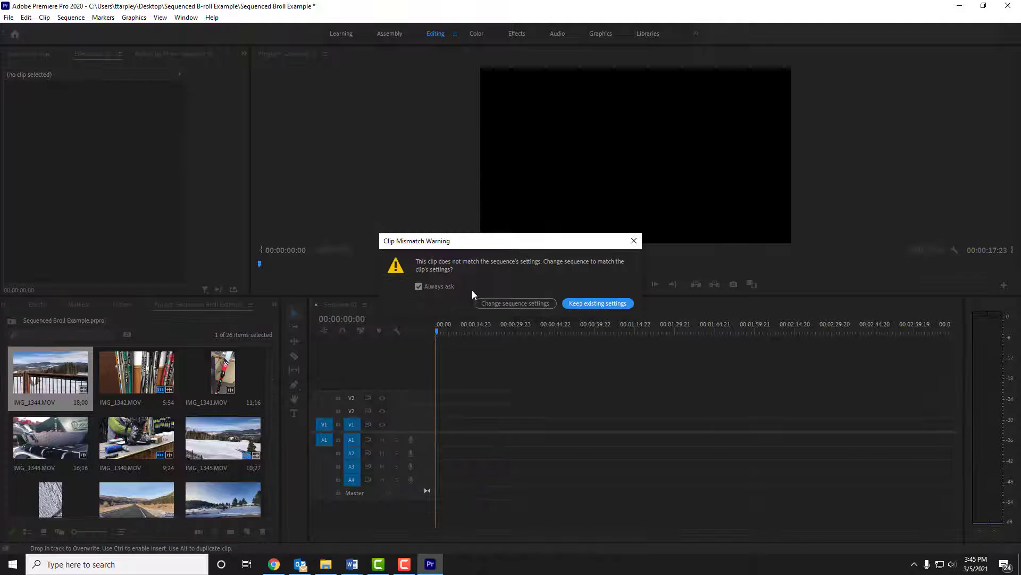
{"action": "left_click_drag", "start_coordinate": [504, 242], "coordinate": [492, 273]}
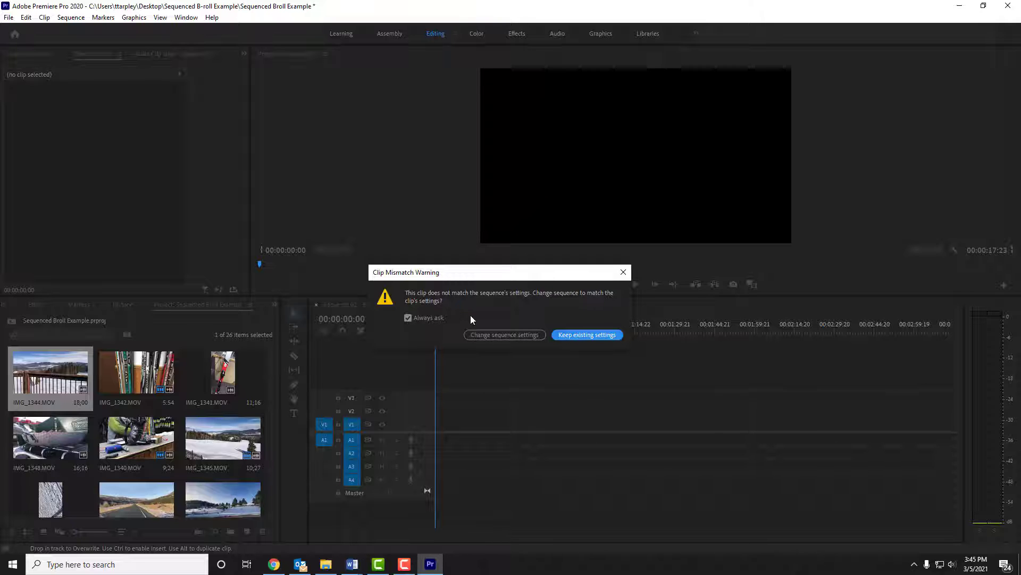
{"action": "left_click", "coordinate": [503, 334]}
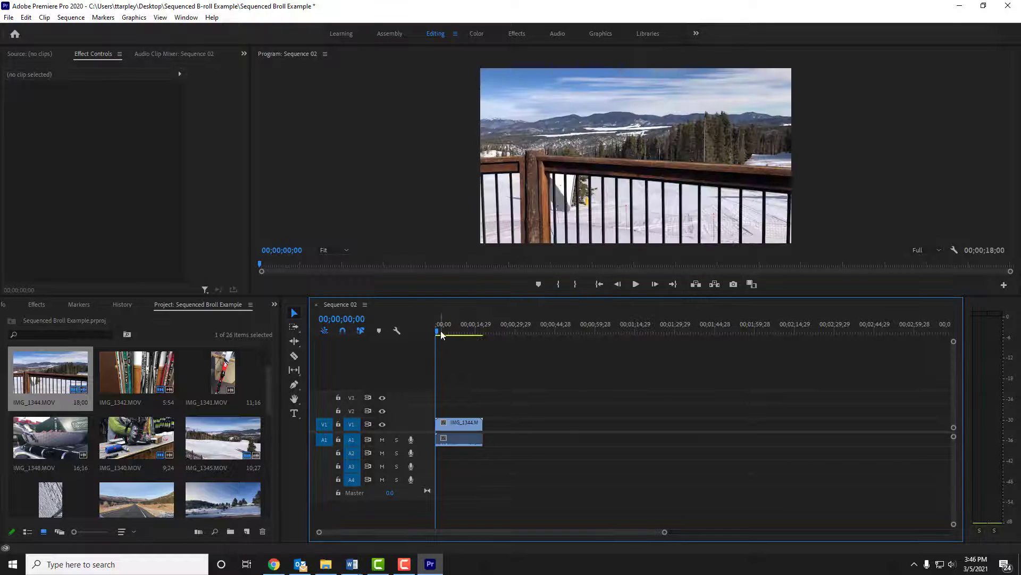
Scrub the start of the placed clip, select it, and close Sequence 02 in the timeline
{"action": "left_click_drag", "start_coordinate": [453, 331], "coordinate": [433, 320]}
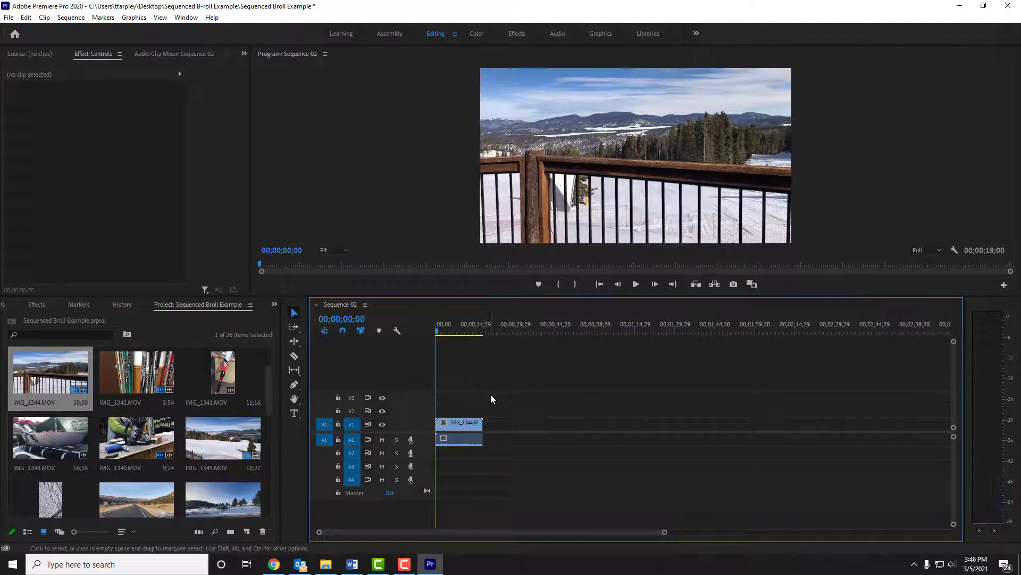
{"action": "left_click_drag", "start_coordinate": [488, 389], "coordinate": [452, 500]}
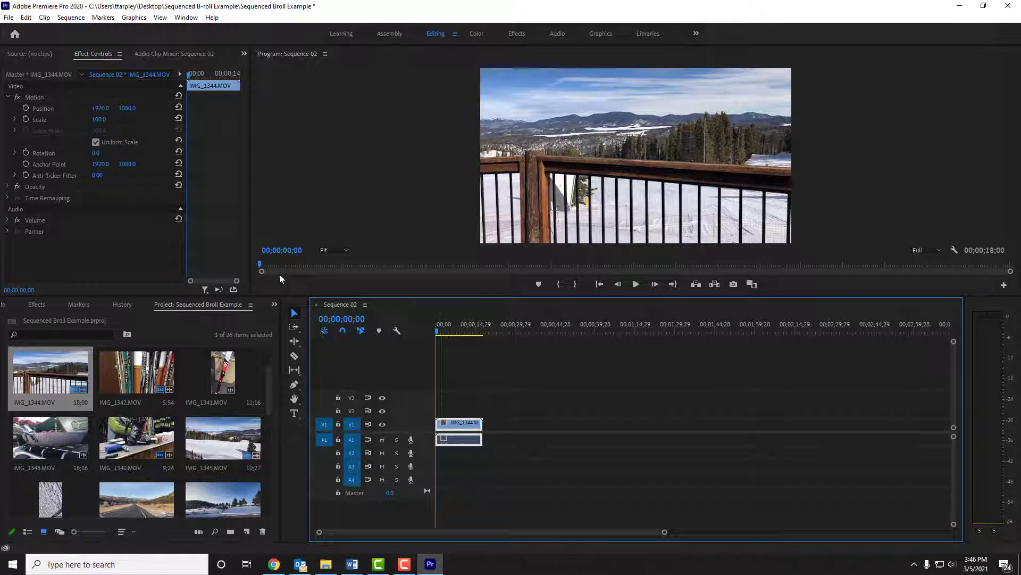
{"action": "left_click", "coordinate": [316, 304]}
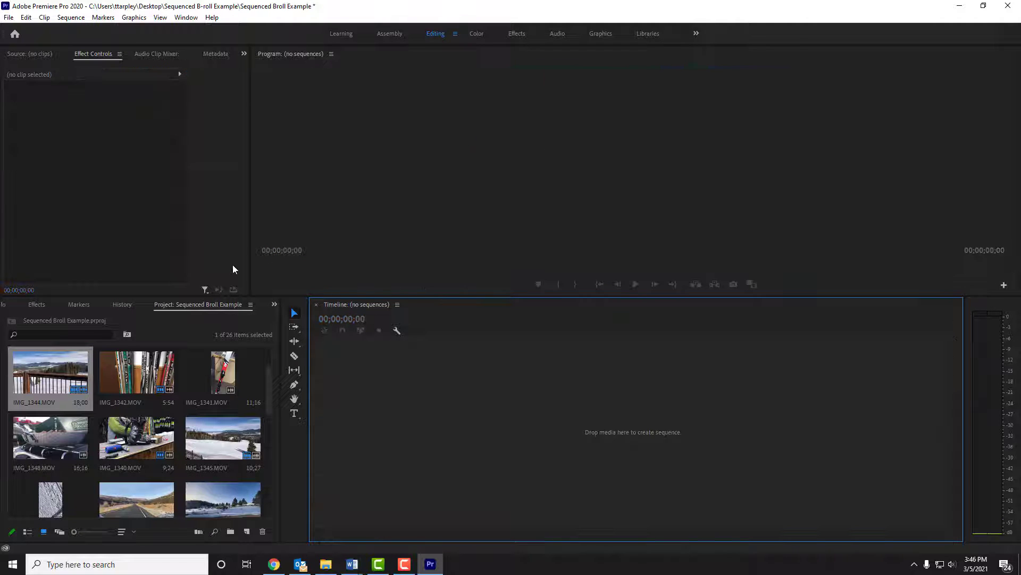
Start another new sequence and choose the Canon XF MPEG2 720p60 preset
{"action": "left_click", "coordinate": [10, 18]}
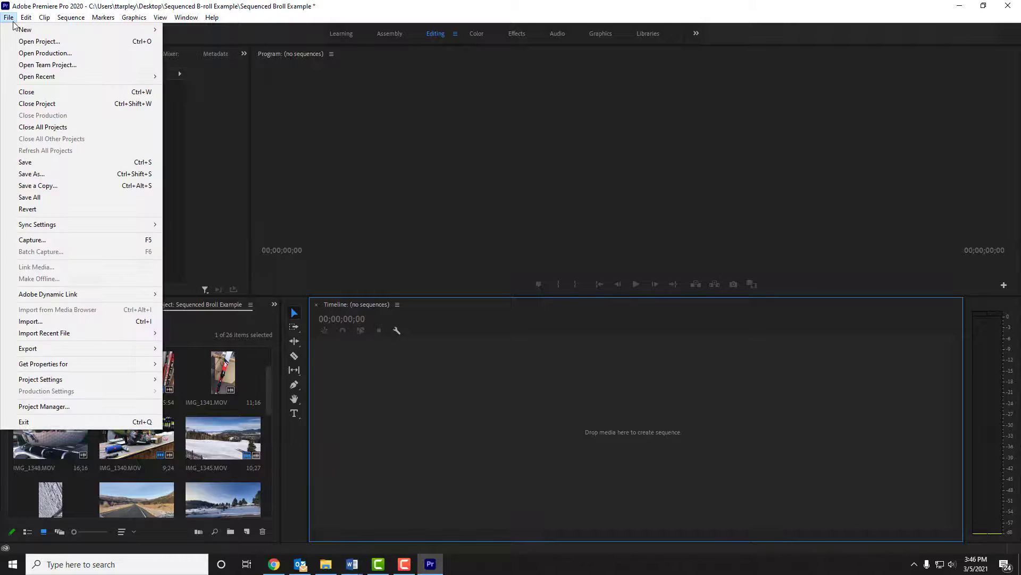
{"action": "mouse_move", "coordinate": [80, 30]}
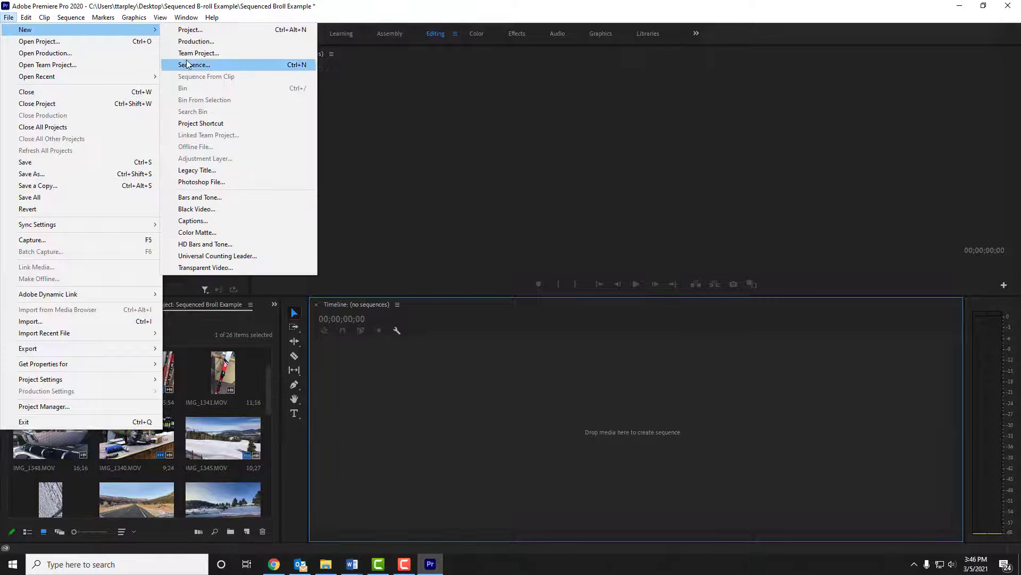
{"action": "left_click", "coordinate": [188, 65]}
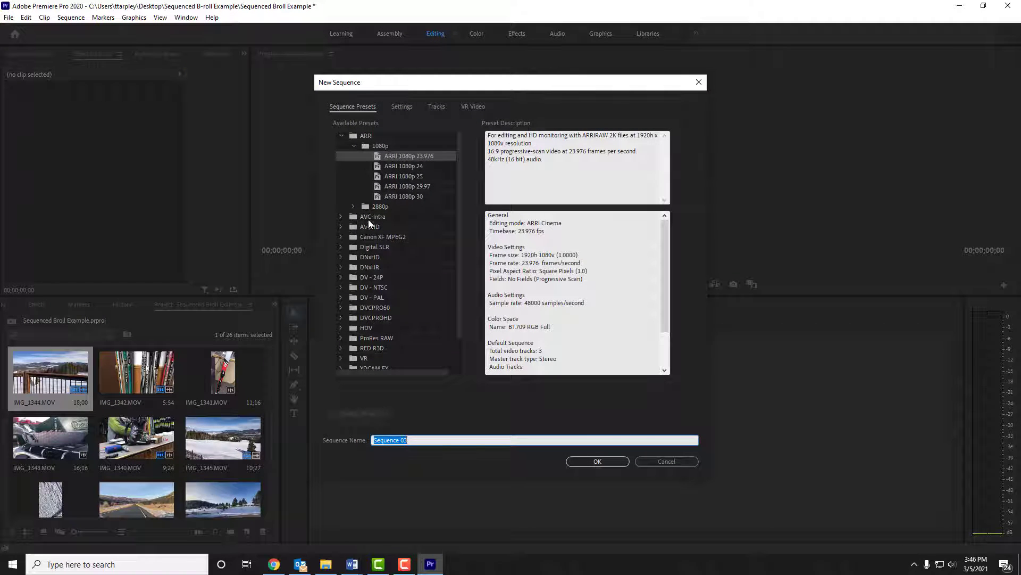
{"action": "scroll", "coordinate": [357, 225], "scroll_direction": "down", "scroll_amount": 1}
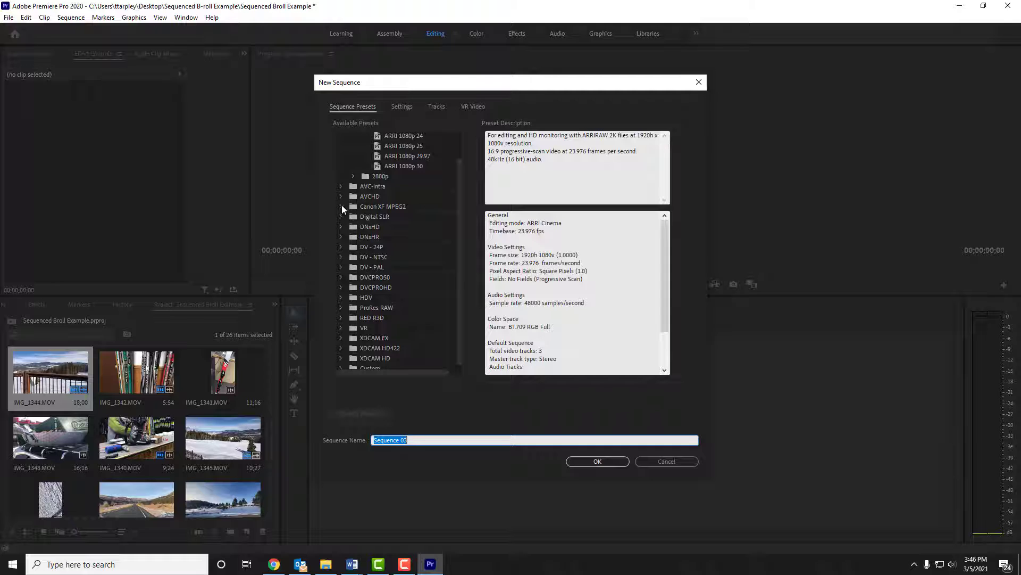
{"action": "left_click", "coordinate": [342, 207]}
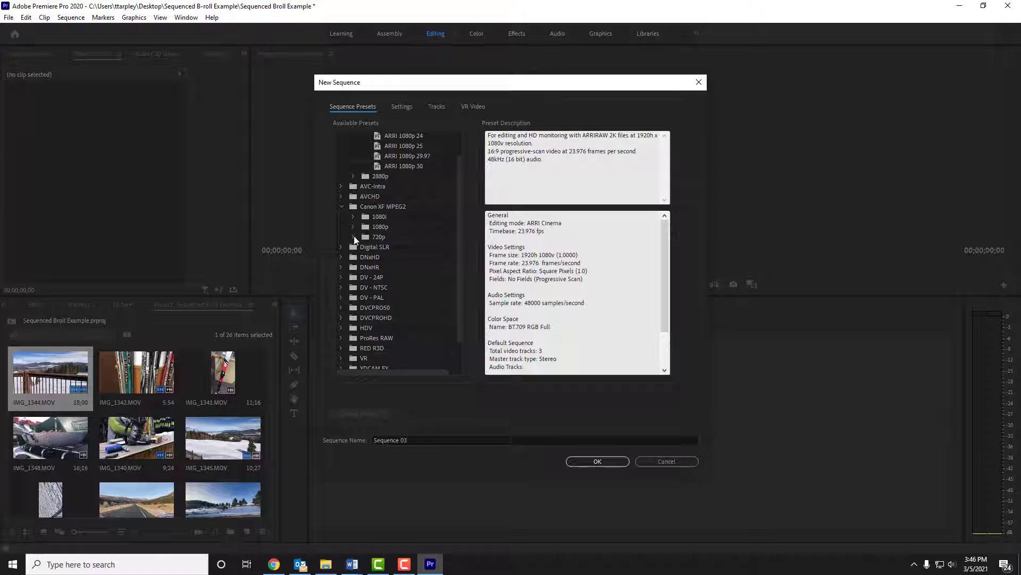
{"action": "scroll", "coordinate": [346, 274], "scroll_direction": "down", "scroll_amount": 1}
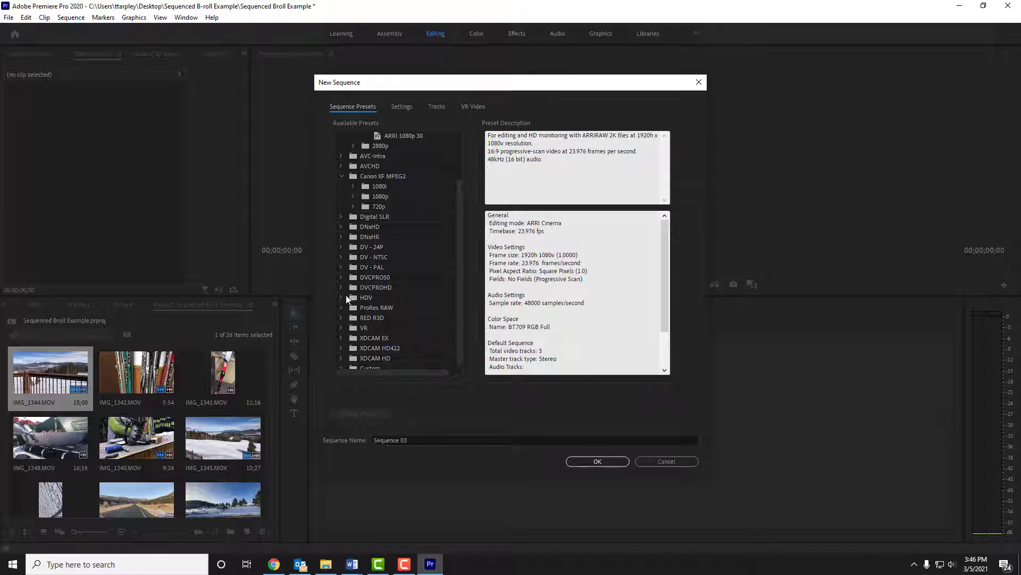
{"action": "left_click", "coordinate": [353, 207]}
{"action": "scroll", "coordinate": [358, 303], "scroll_direction": "down", "scroll_amount": 2}
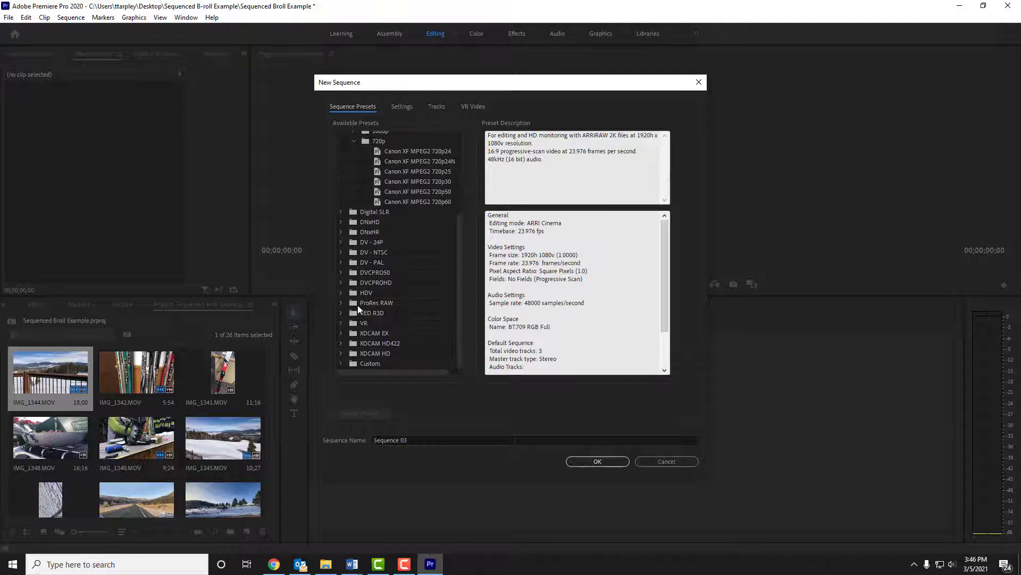
{"action": "left_click", "coordinate": [388, 199]}
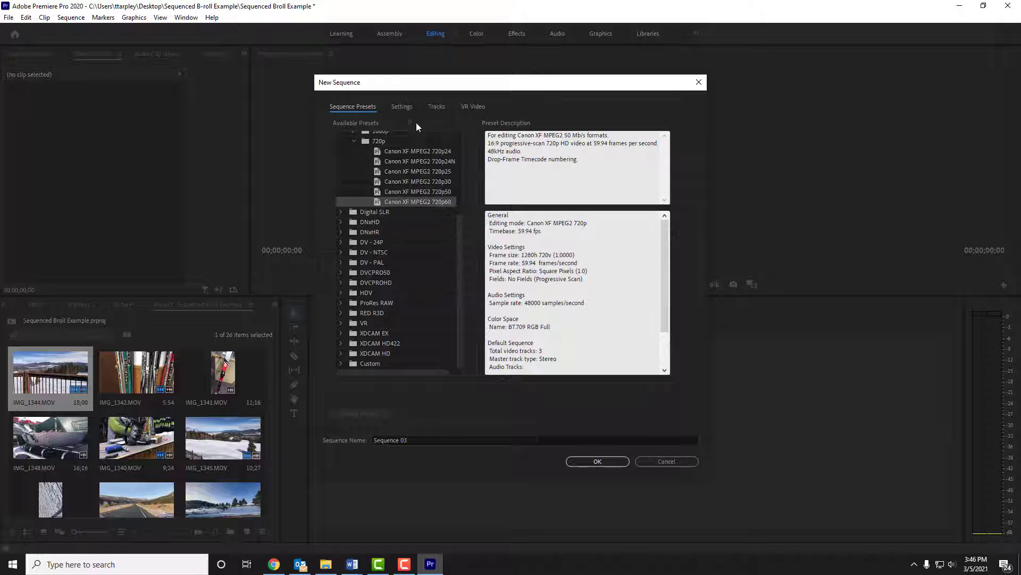
Set the video preview width and height to 1000 in the sequence settings and create Sequence 03
{"action": "left_click", "coordinate": [403, 107]}
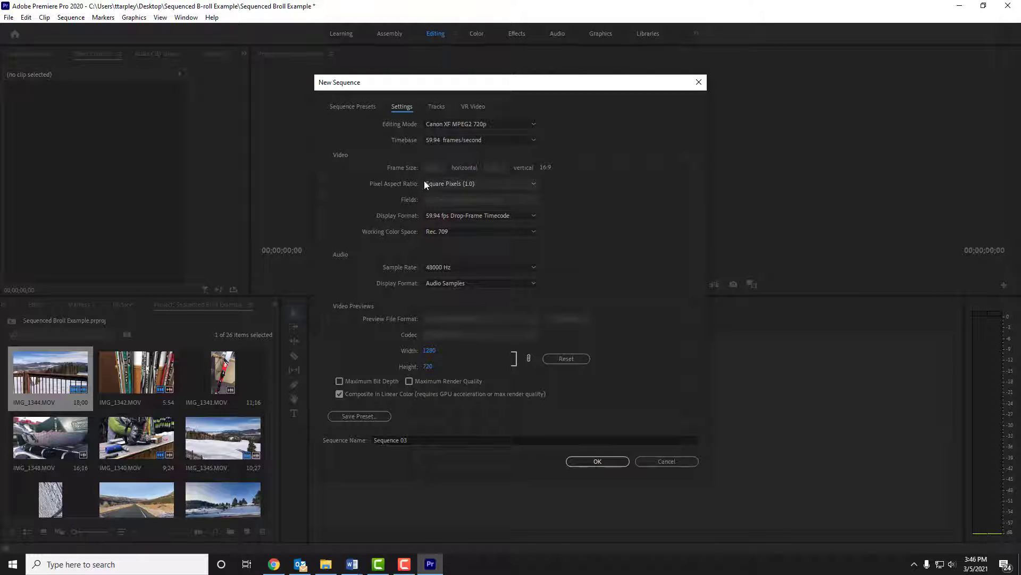
{"action": "left_click", "coordinate": [430, 351]}
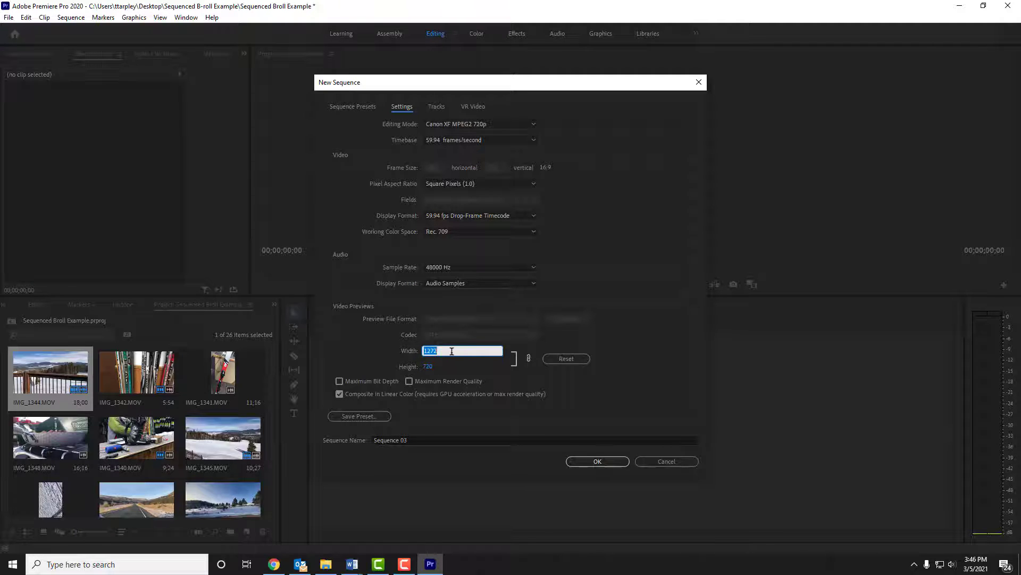
{"action": "scroll", "coordinate": [452, 351], "scroll_direction": "down", "scroll_amount": 15}
{"action": "left_click", "coordinate": [528, 359]}
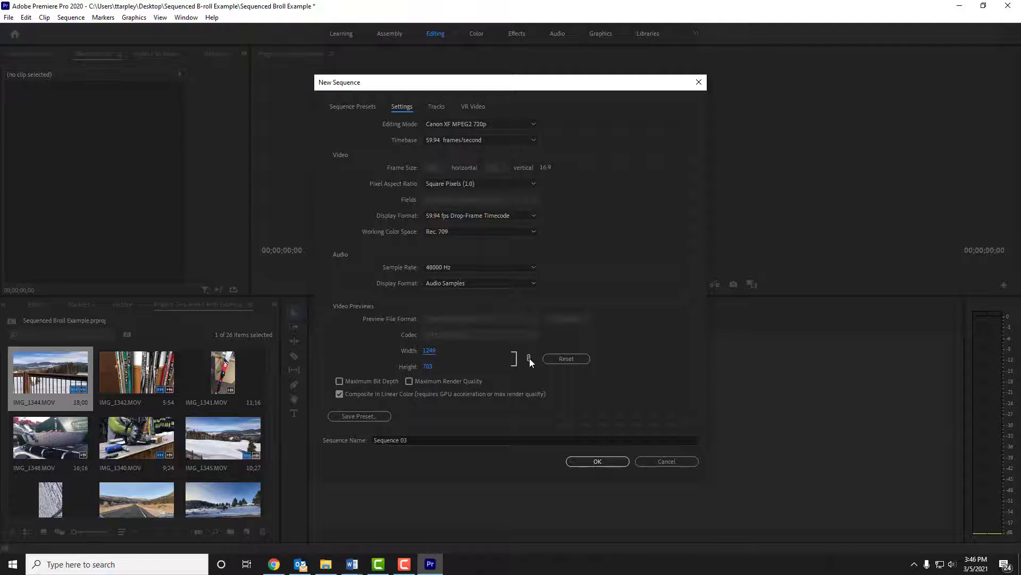
{"action": "left_click", "coordinate": [429, 350]}
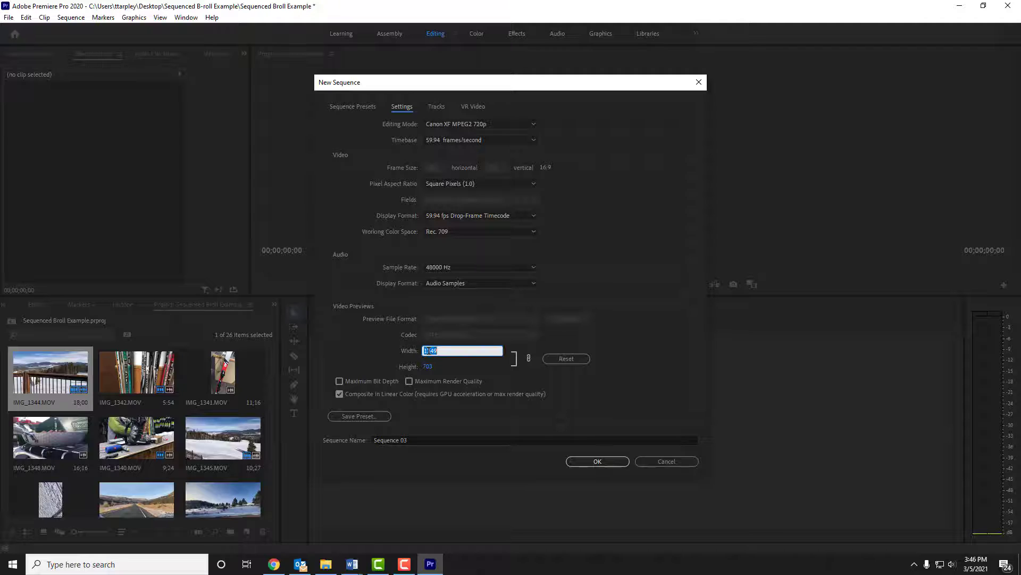
{"action": "type", "text": "1000"}
{"action": "key", "text": "Tab"}
{"action": "type", "text": "0"}
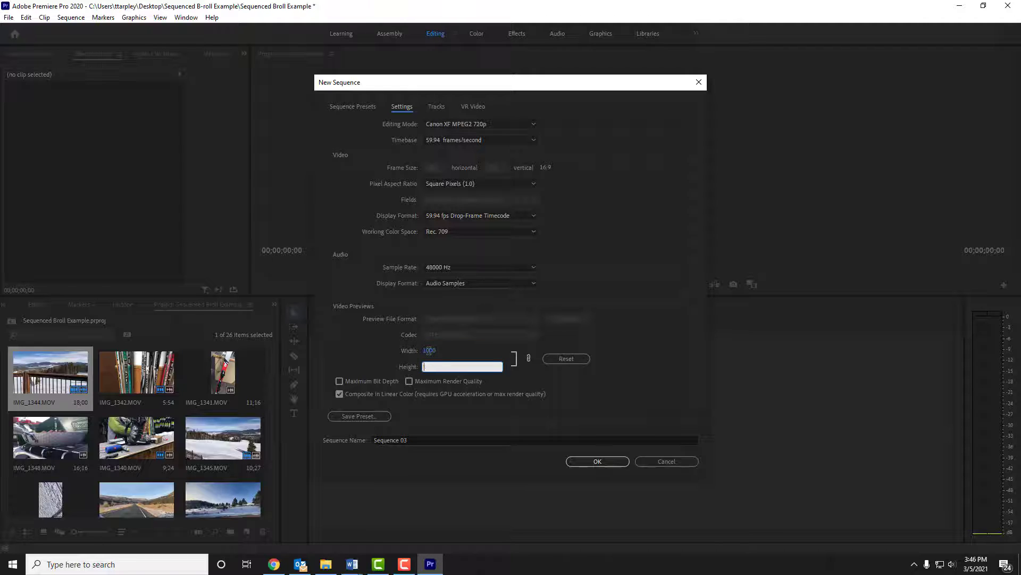
{"action": "type", "text": "1000"}
{"action": "left_click", "coordinate": [591, 461]}
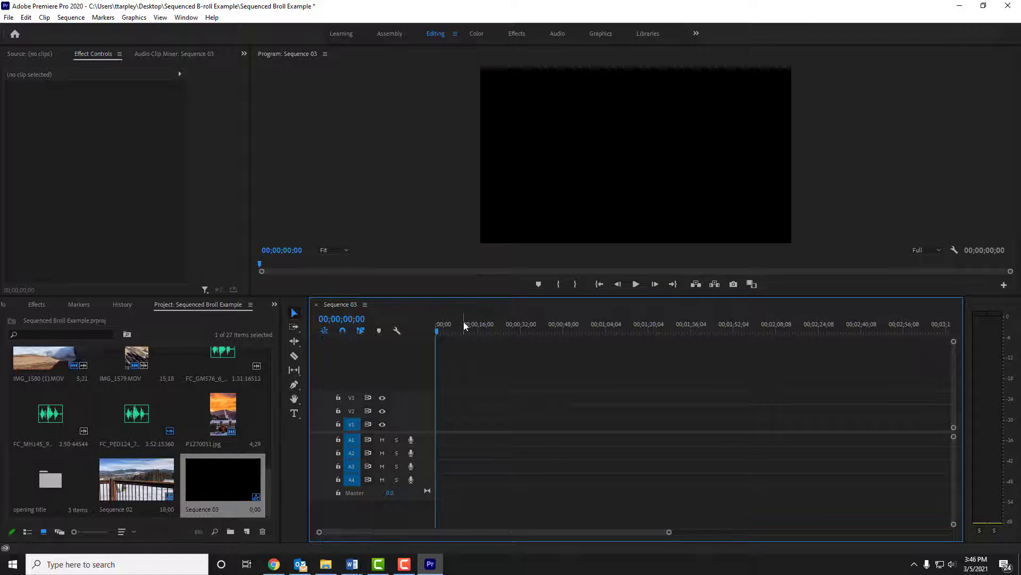
Place Sequence 02 on track V1 of Sequence 03 about 4 seconds in, keeping the existing sequence settings, and preview it by scrubbing
{"action": "left_click_drag", "start_coordinate": [143, 470], "coordinate": [448, 426]}
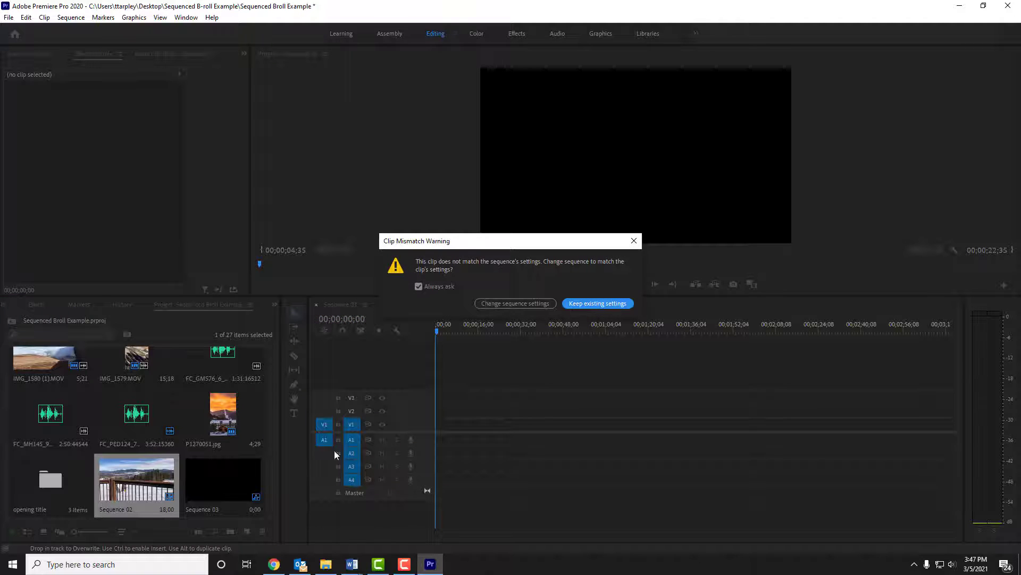
{"action": "left_click", "coordinate": [578, 302]}
{"action": "left_click", "coordinate": [473, 331]}
{"action": "mouse_move", "coordinate": [475, 332]}
{"action": "left_mouse_down"}
{"action": "mouse_move", "coordinate": [453, 334]}
{"action": "mouse_move", "coordinate": [471, 334]}
{"action": "mouse_move", "coordinate": [457, 324]}
{"action": "mouse_move", "coordinate": [470, 325]}
{"action": "left_mouse_up"}
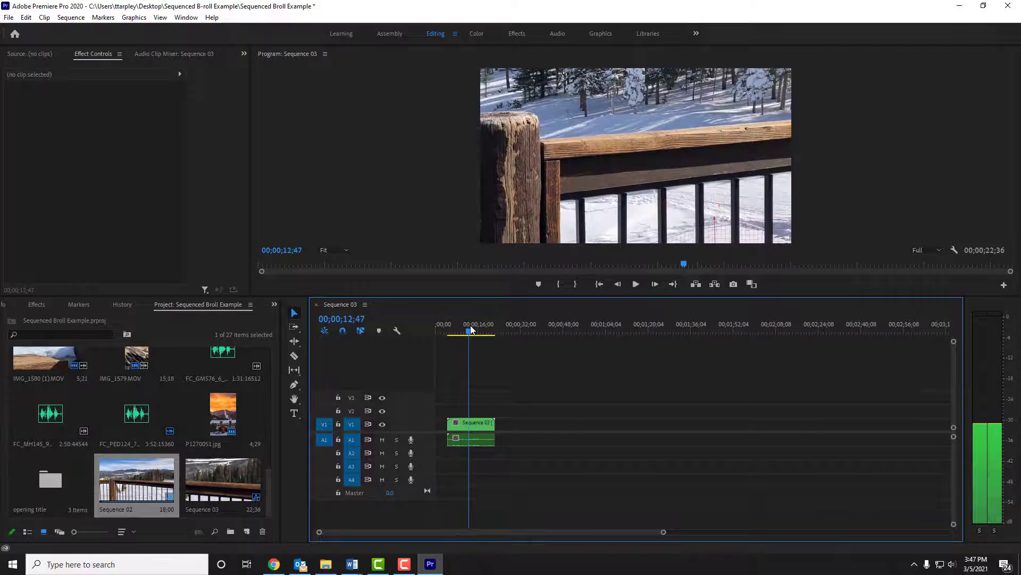
Scale the Sequence 02 clip down to about 34.3 to fill the frame, using a 10% monitor zoom before restoring Fit
{"action": "left_click", "coordinate": [332, 250]}
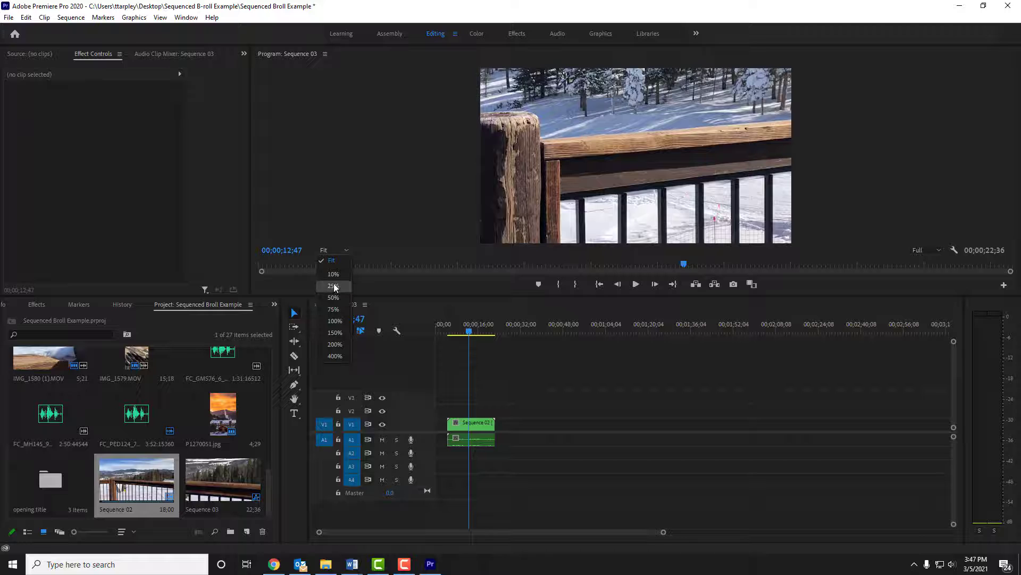
{"action": "left_click", "coordinate": [334, 274]}
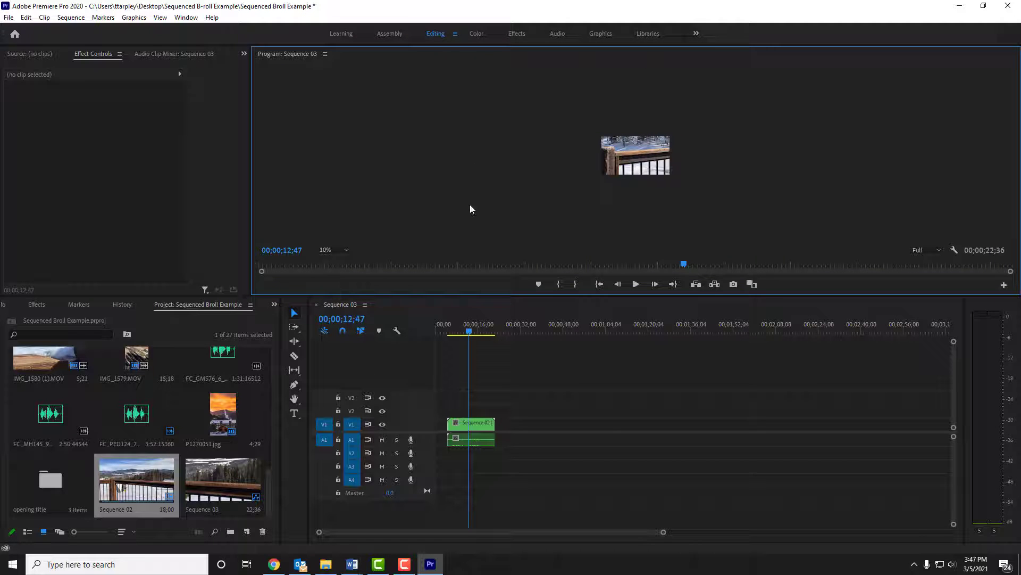
{"action": "left_click", "coordinate": [649, 159]}
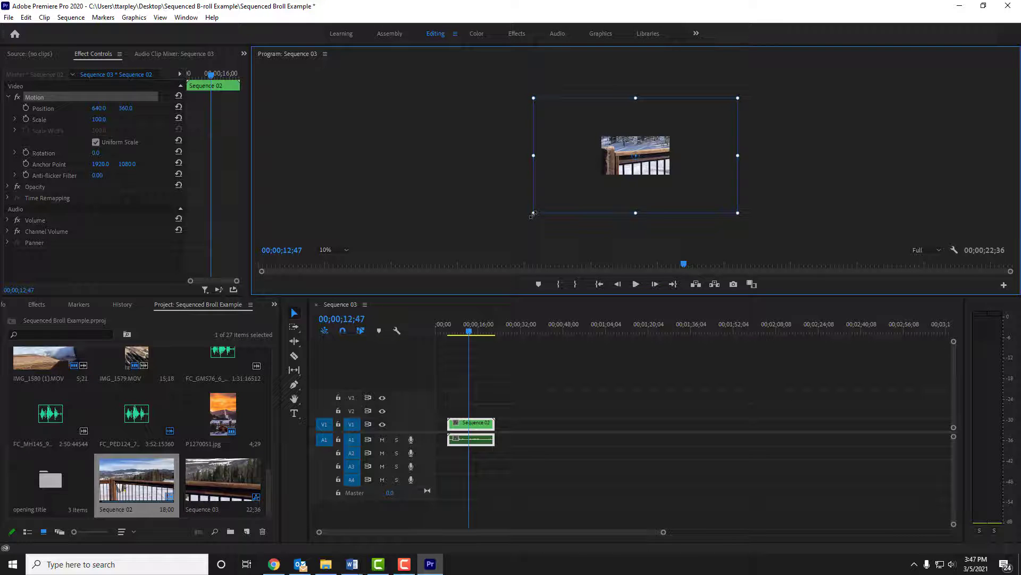
{"action": "left_click_drag", "start_coordinate": [533, 213], "coordinate": [601, 177]}
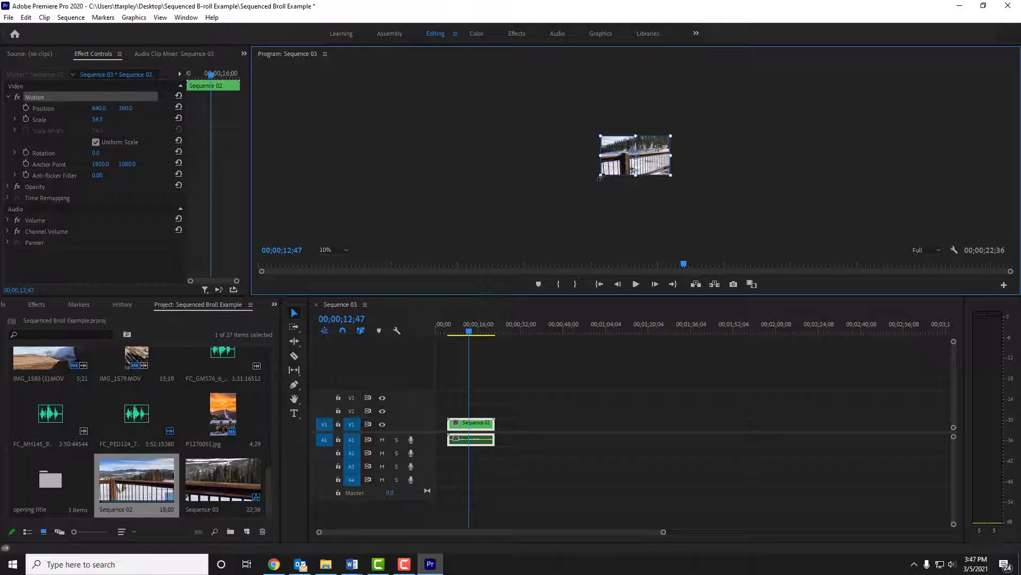
{"action": "left_click", "coordinate": [586, 207]}
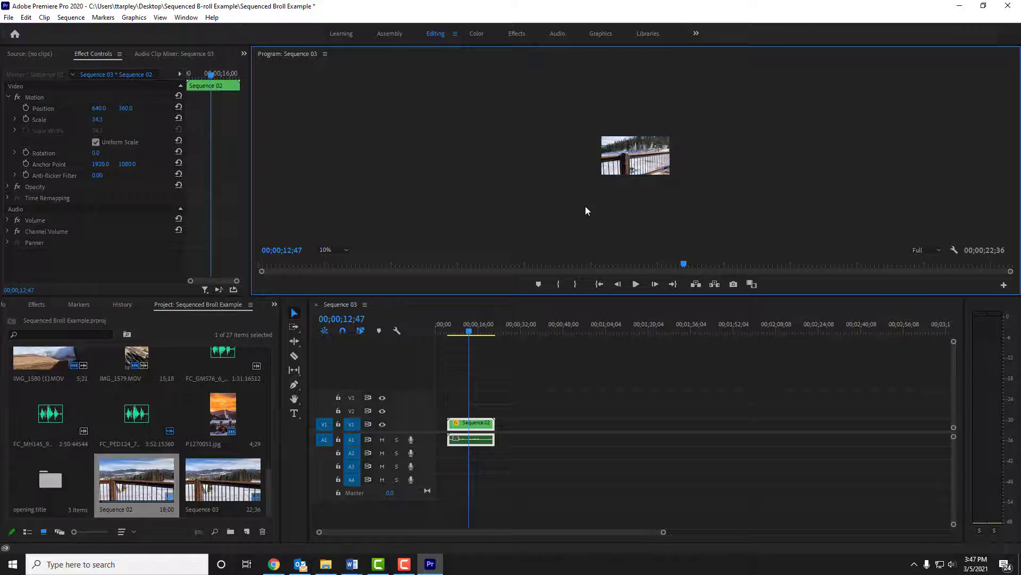
{"action": "left_click", "coordinate": [345, 250]}
{"action": "left_click", "coordinate": [332, 261]}
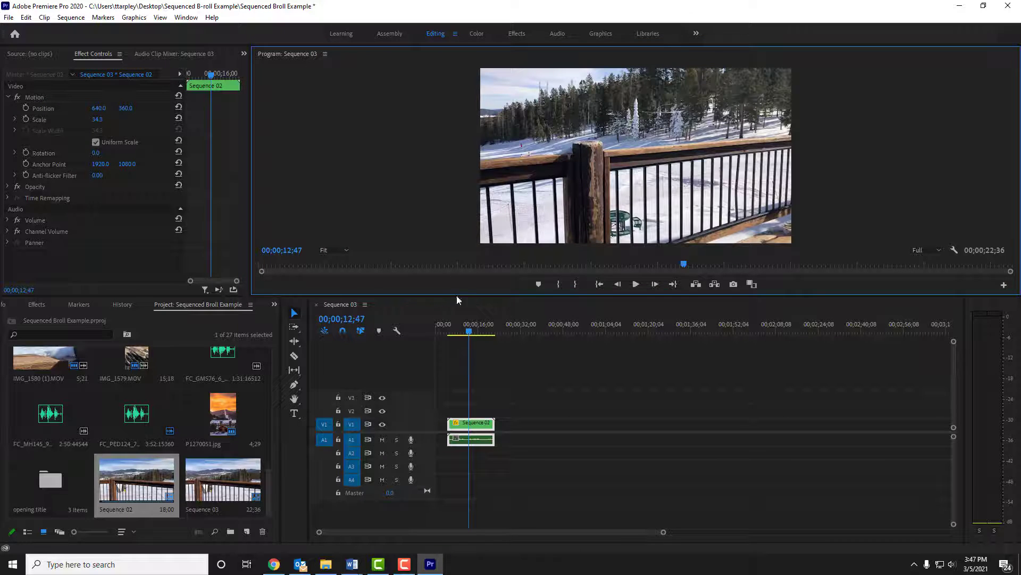
Shrink the Sequence 02 clip to a scale of about 28.9 and enlarge it back to about 33.7 to fill the frame
{"action": "double_click", "coordinate": [549, 230]}
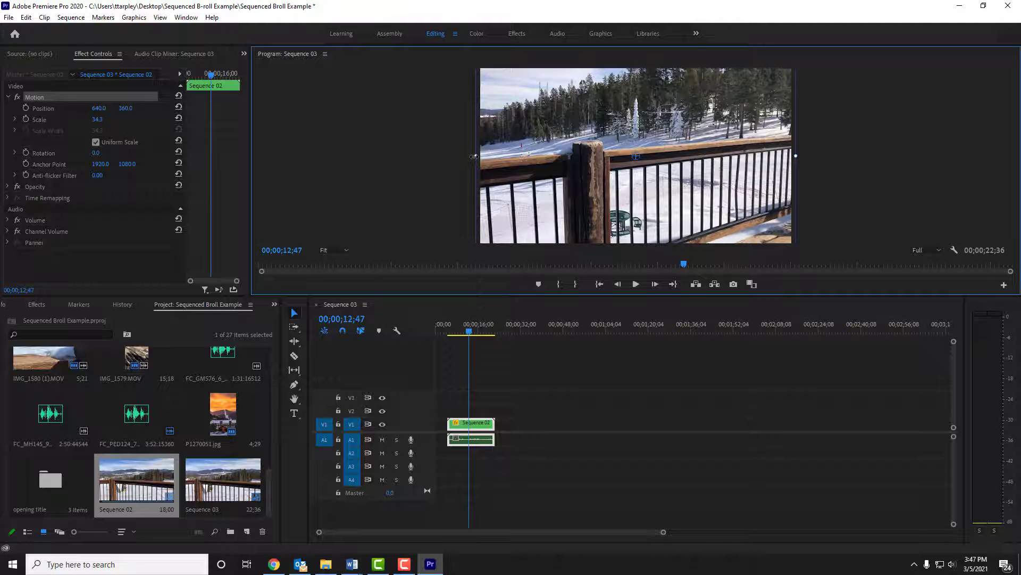
{"action": "left_click_drag", "start_coordinate": [474, 156], "coordinate": [499, 158]}
{"action": "left_click", "coordinate": [445, 205]}
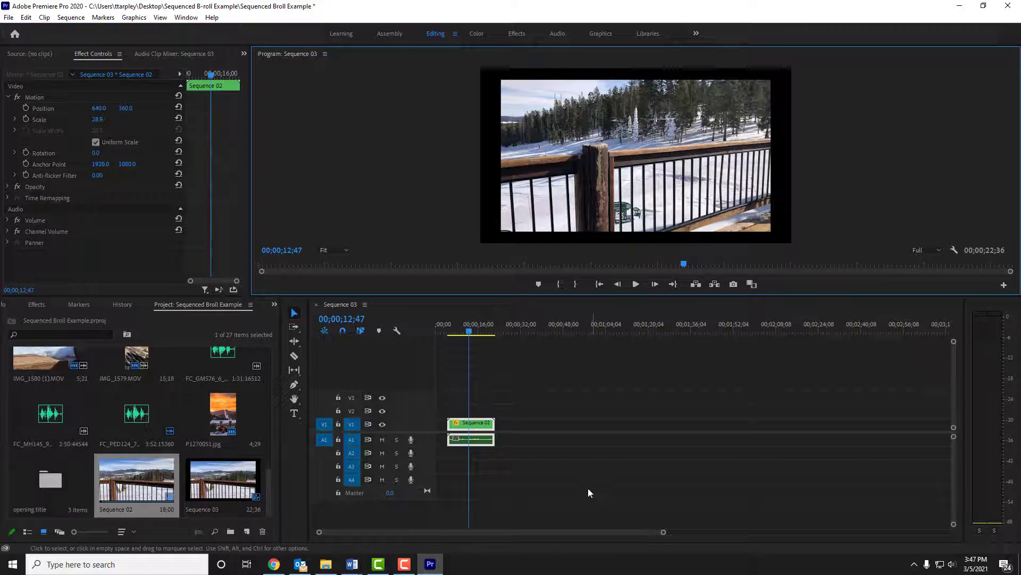
{"action": "left_click", "coordinate": [557, 198]}
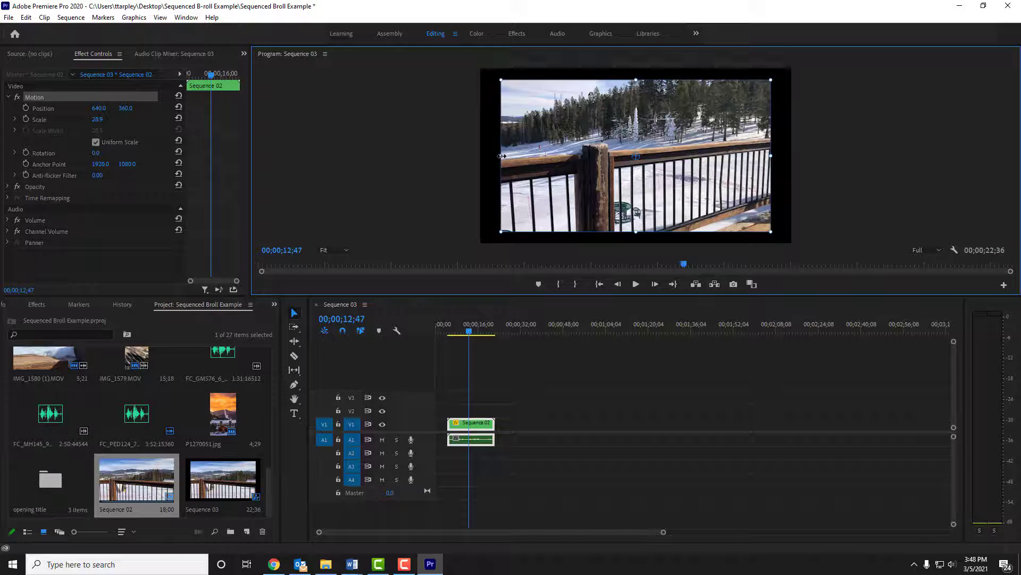
{"action": "left_click_drag", "start_coordinate": [501, 156], "coordinate": [478, 157]}
{"action": "left_click", "coordinate": [442, 184]}
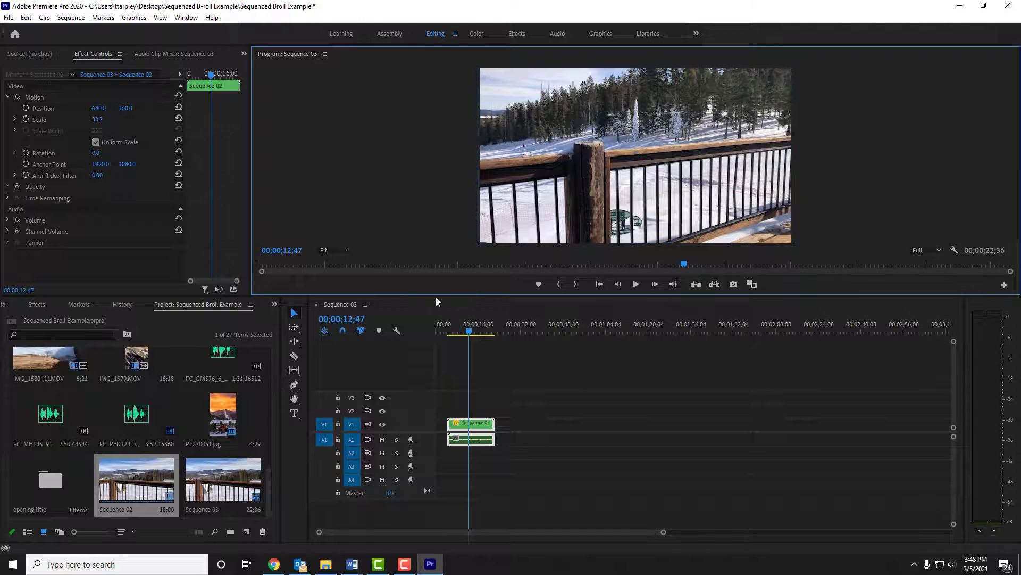
Delete the clip's video and audio from Sequence 03 and close that sequence in the timeline
{"action": "left_click_drag", "start_coordinate": [517, 394], "coordinate": [464, 476]}
{"action": "key", "text": "Delete"}
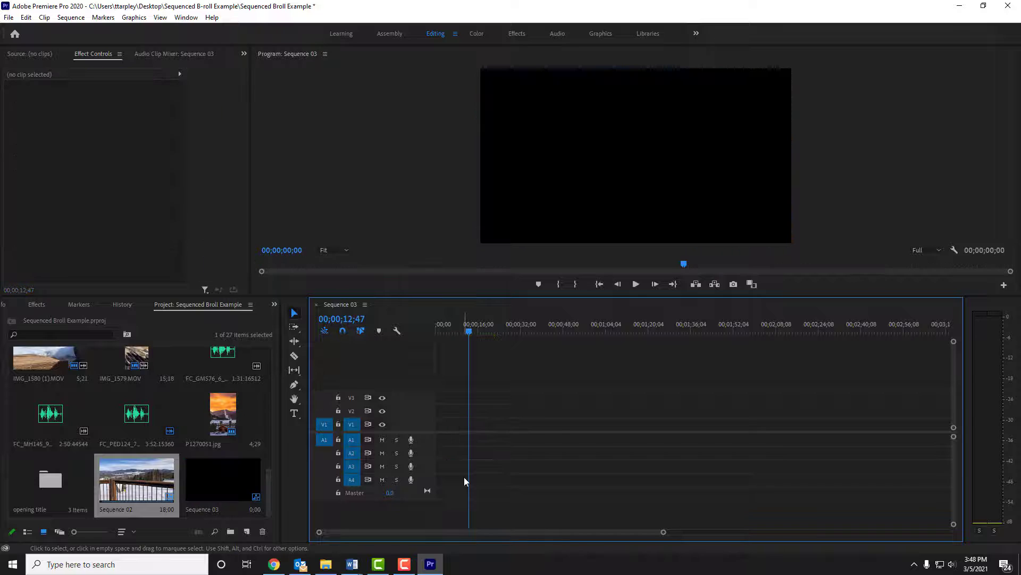
{"action": "left_click", "coordinate": [316, 304]}
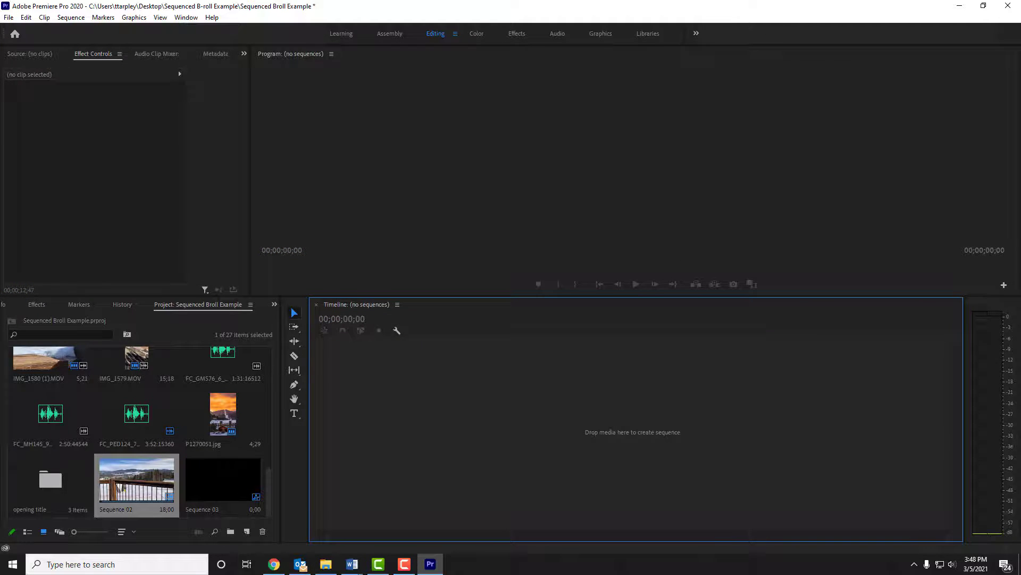
Create Sequence 04 from the ARRI 1080p 23.976 preset
{"action": "left_click", "coordinate": [9, 17]}
{"action": "mouse_move", "coordinate": [80, 29]}
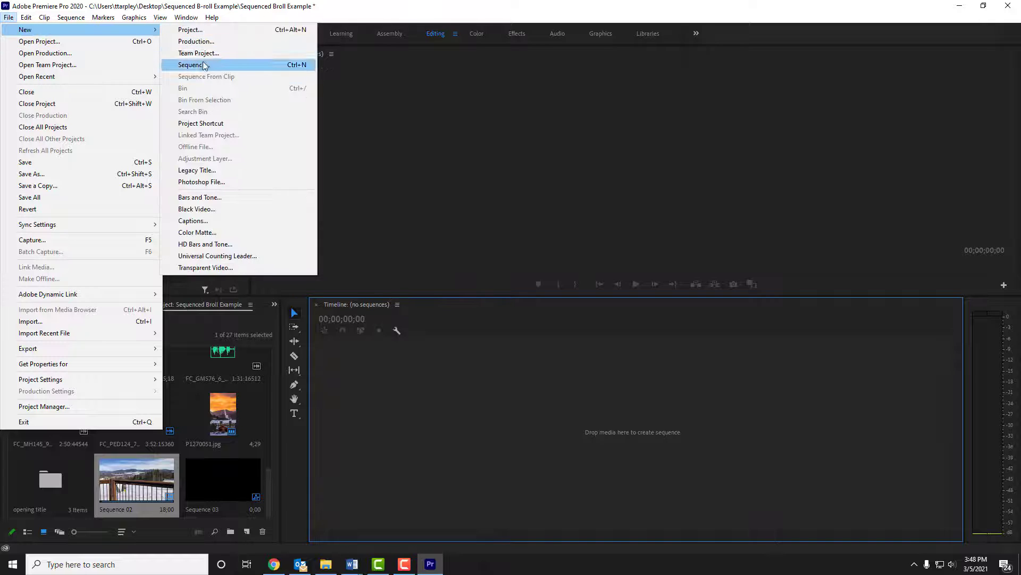
{"action": "left_click", "coordinate": [194, 64]}
{"action": "left_click", "coordinate": [341, 136]}
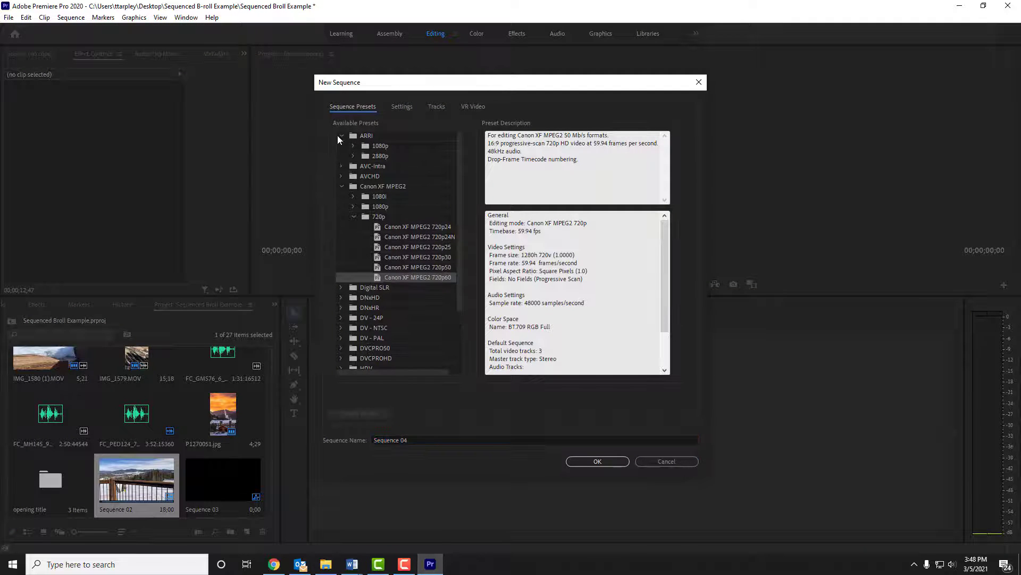
{"action": "left_click", "coordinate": [353, 145]}
{"action": "left_click", "coordinate": [381, 156]}
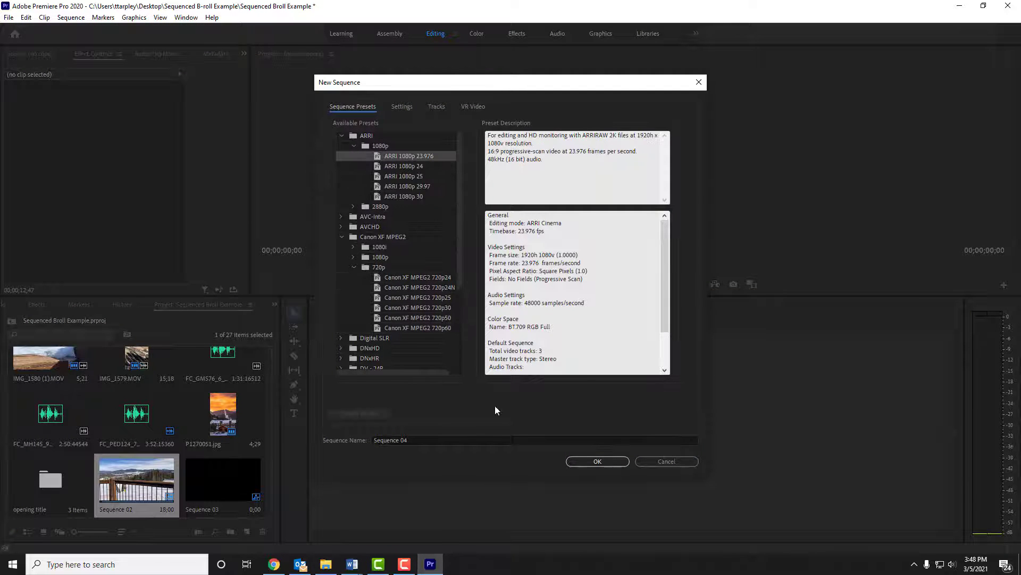
{"action": "left_click", "coordinate": [581, 461]}
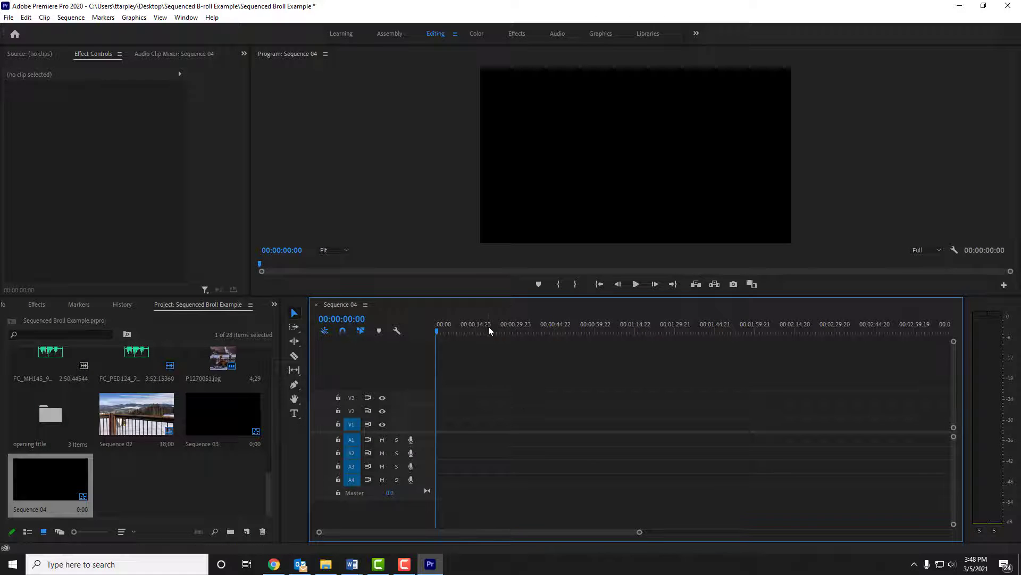
Place IMG_1352.MOV on track V1 of Sequence 04 about 19 seconds in, changing the sequence settings to match the clip
{"action": "scroll", "coordinate": [153, 459], "scroll_direction": "up", "scroll_amount": 5}
{"action": "scroll", "coordinate": [154, 459], "scroll_direction": "down", "scroll_amount": 10}
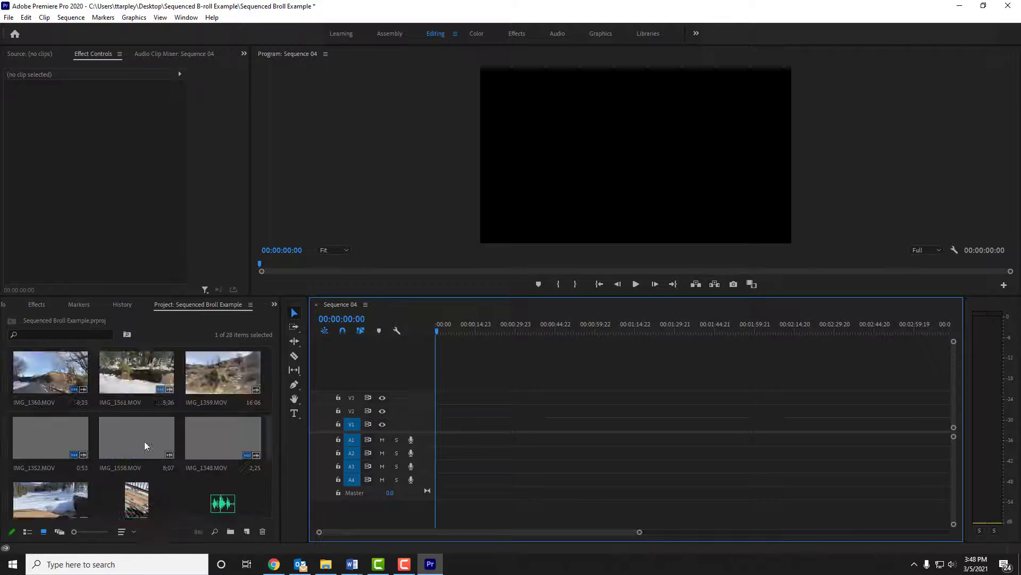
{"action": "scroll", "coordinate": [168, 414], "scroll_direction": "up", "scroll_amount": 6}
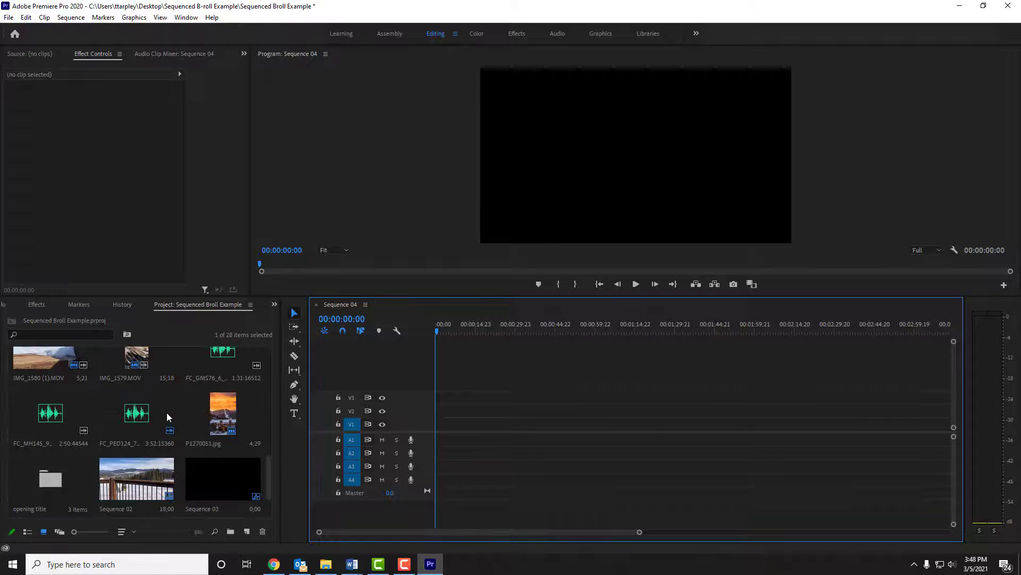
{"action": "left_click", "coordinate": [61, 413]}
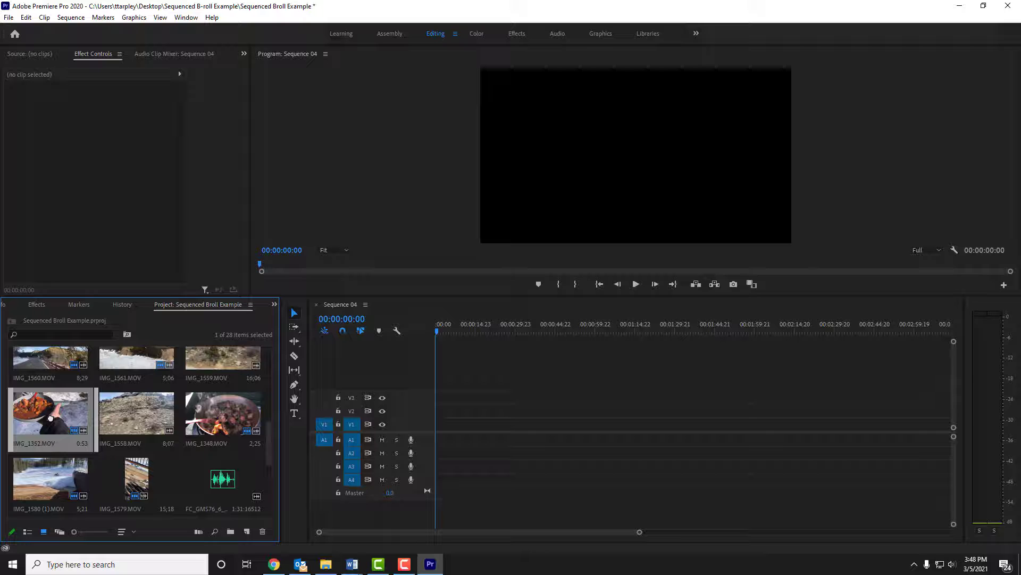
{"action": "left_click_drag", "start_coordinate": [51, 418], "coordinate": [492, 427]}
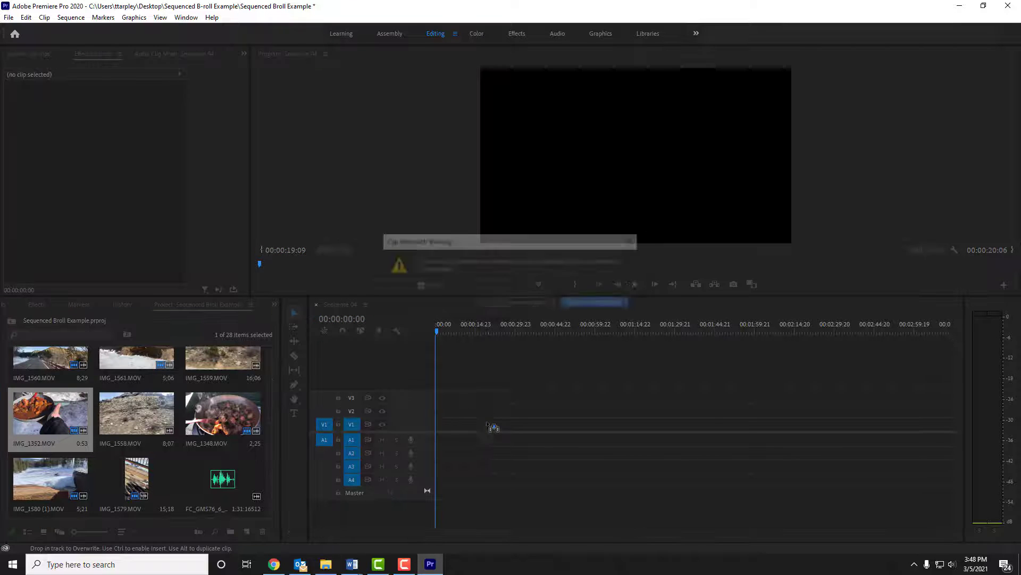
{"action": "left_click", "coordinate": [516, 306]}
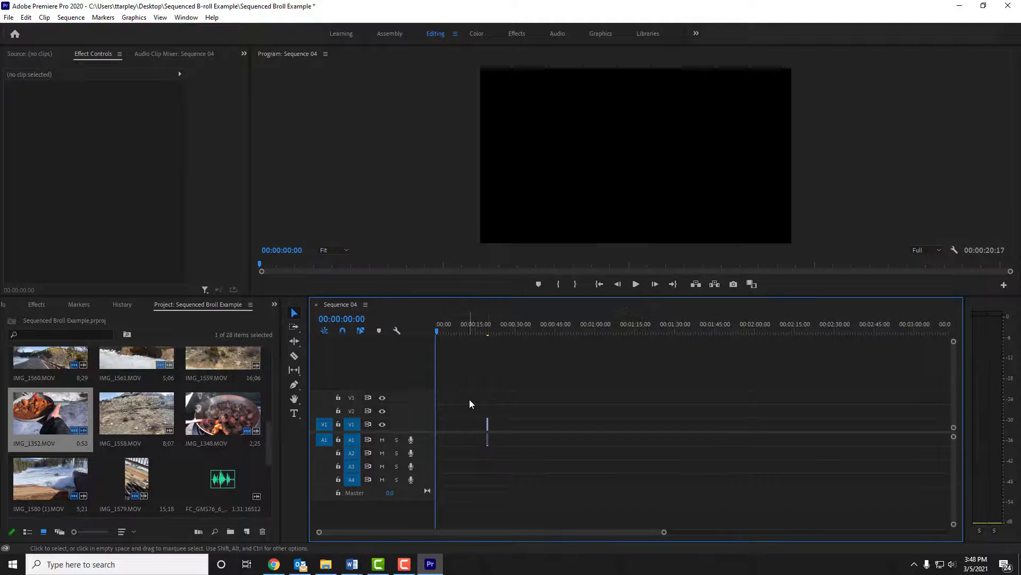
Move the playhead to the placed clip, select its video and audio, and close Sequence 04
{"action": "left_click_drag", "start_coordinate": [473, 326], "coordinate": [489, 323]}
{"action": "left_click_drag", "start_coordinate": [448, 390], "coordinate": [519, 499]}
{"action": "left_click", "coordinate": [316, 305]}
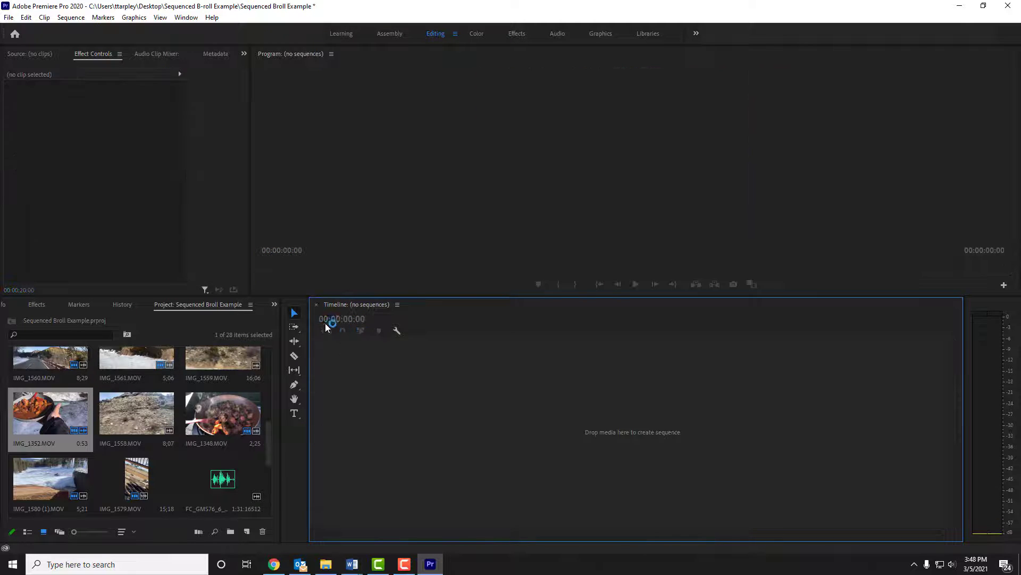
Create Sequence 05 with the same ARRI 1080p 23.976 preset
{"action": "left_click", "coordinate": [8, 16]}
{"action": "mouse_move", "coordinate": [79, 24]}
{"action": "left_click", "coordinate": [199, 64]}
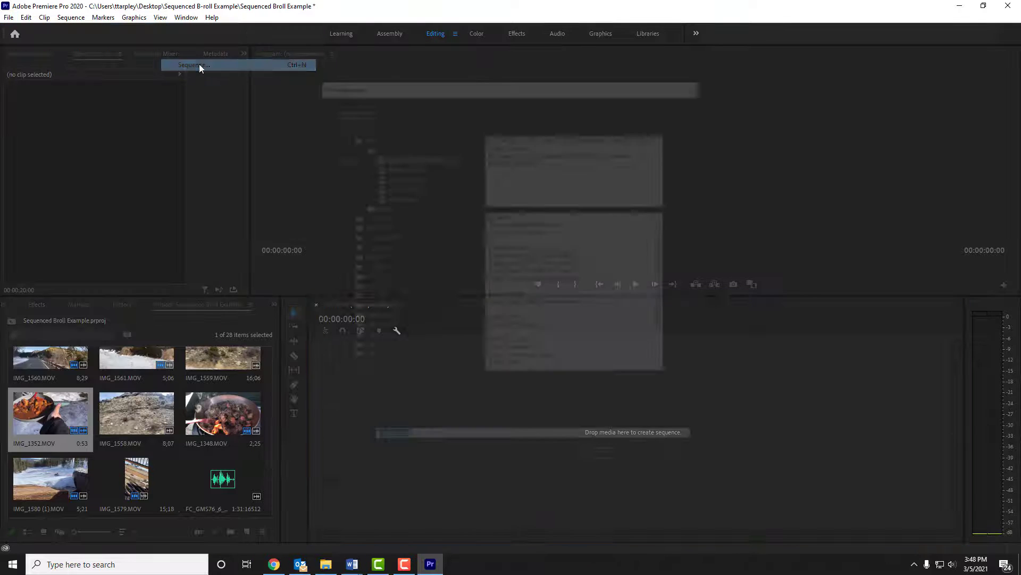
{"action": "left_click", "coordinate": [608, 462]}
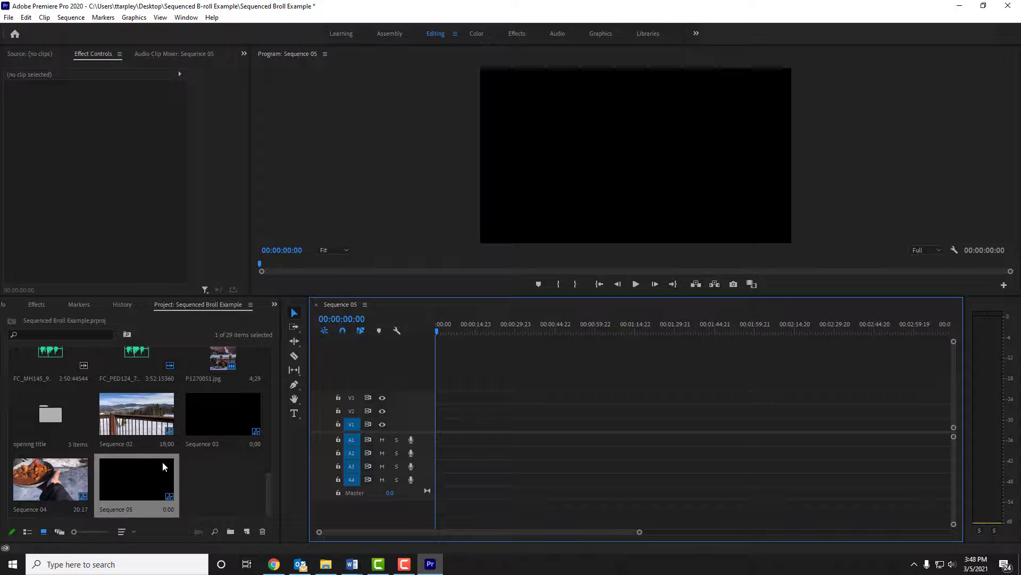
Open the vertical clip IMG_1579.MOV in the source monitor and place it on V1 about 8 seconds in, changing the sequence settings to match
{"action": "scroll", "coordinate": [154, 426], "scroll_direction": "up", "scroll_amount": 1}
{"action": "scroll", "coordinate": [198, 414], "scroll_direction": "down", "scroll_amount": 1}
{"action": "scroll", "coordinate": [198, 415], "scroll_direction": "up", "scroll_amount": 2}
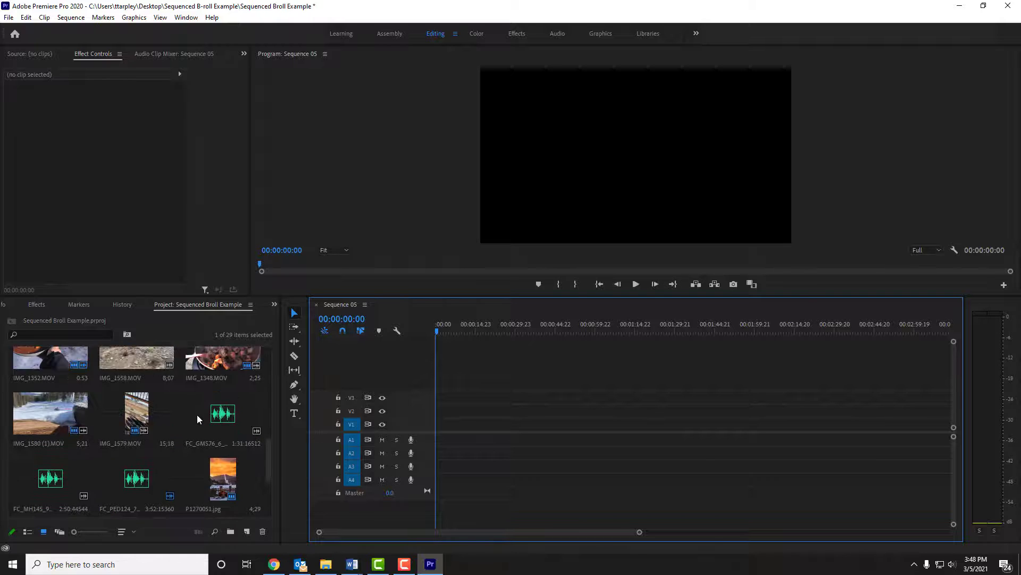
{"action": "double_click", "coordinate": [138, 413]}
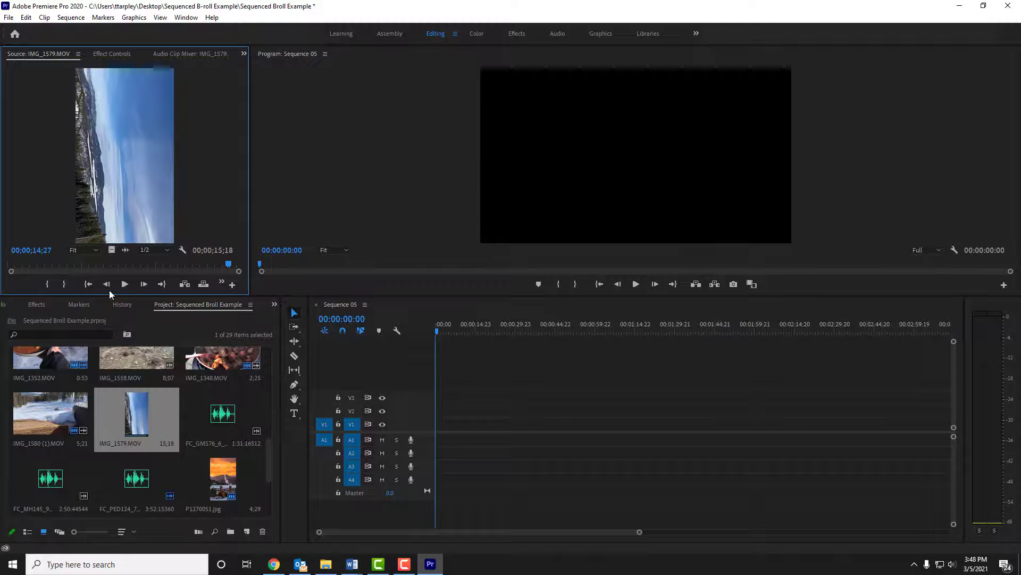
{"action": "left_click_drag", "start_coordinate": [136, 407], "coordinate": [462, 427]}
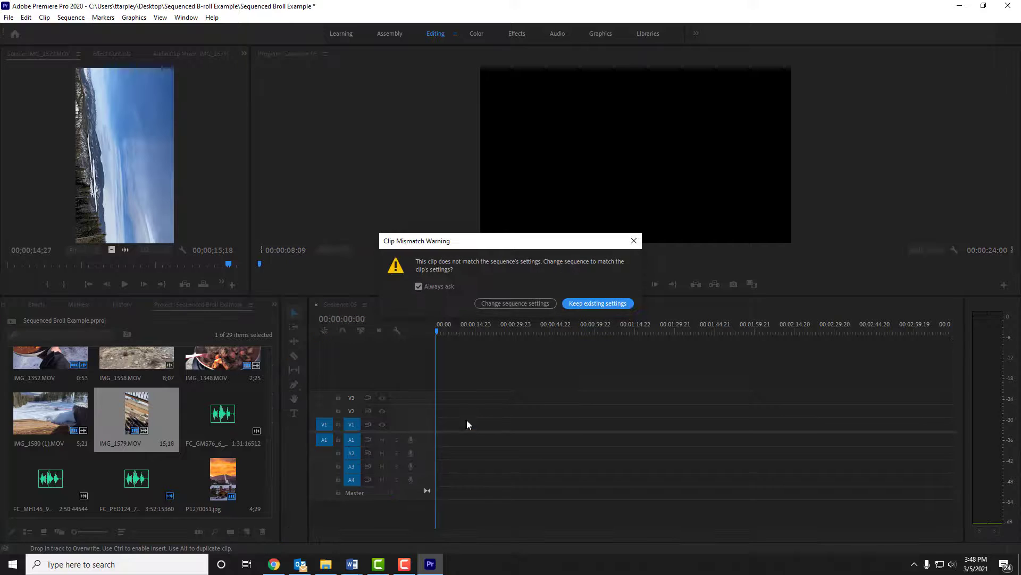
{"action": "left_click", "coordinate": [509, 302]}
Scrub through the vertical clip to about 12 seconds, select its video and audio, and close Sequence 05
{"action": "left_click_drag", "start_coordinate": [487, 326], "coordinate": [470, 335]}
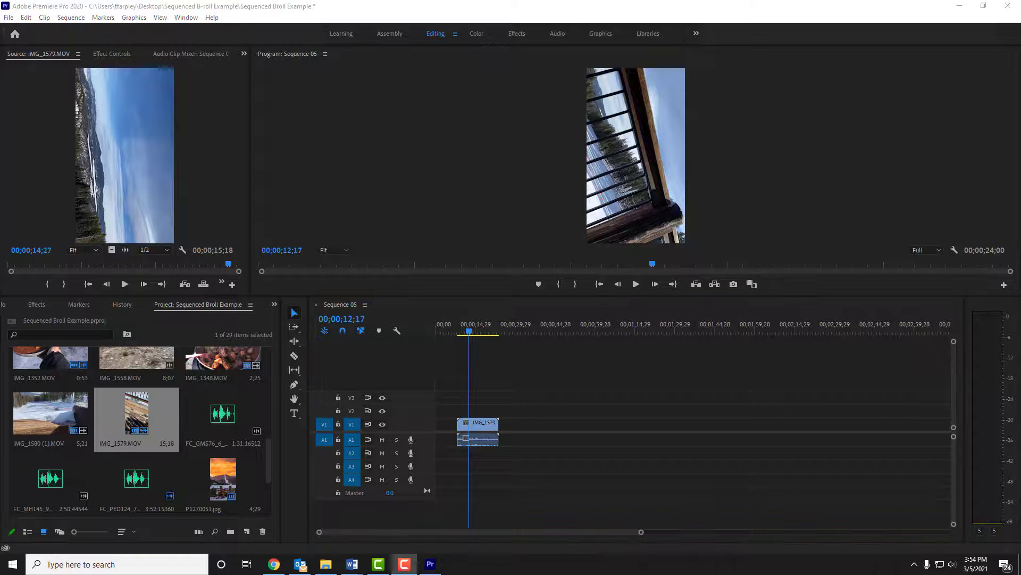
{"action": "left_click_drag", "start_coordinate": [522, 373], "coordinate": [456, 483]}
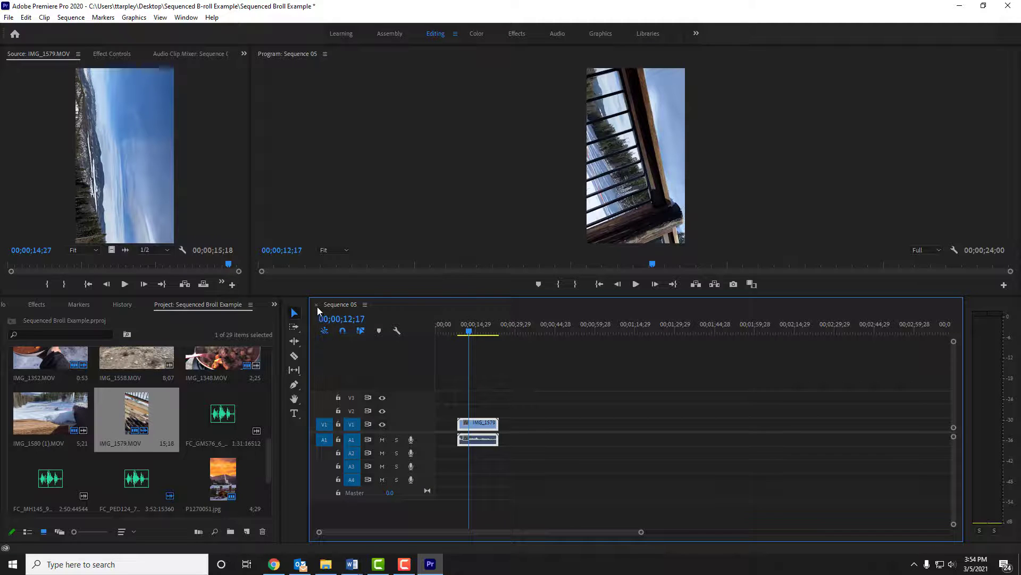
{"action": "left_click", "coordinate": [316, 304]}
Create a new sequence directly from IMG_1580 (1).MOV by dropping the clip into the empty timeline
{"action": "left_click", "coordinate": [131, 358]}
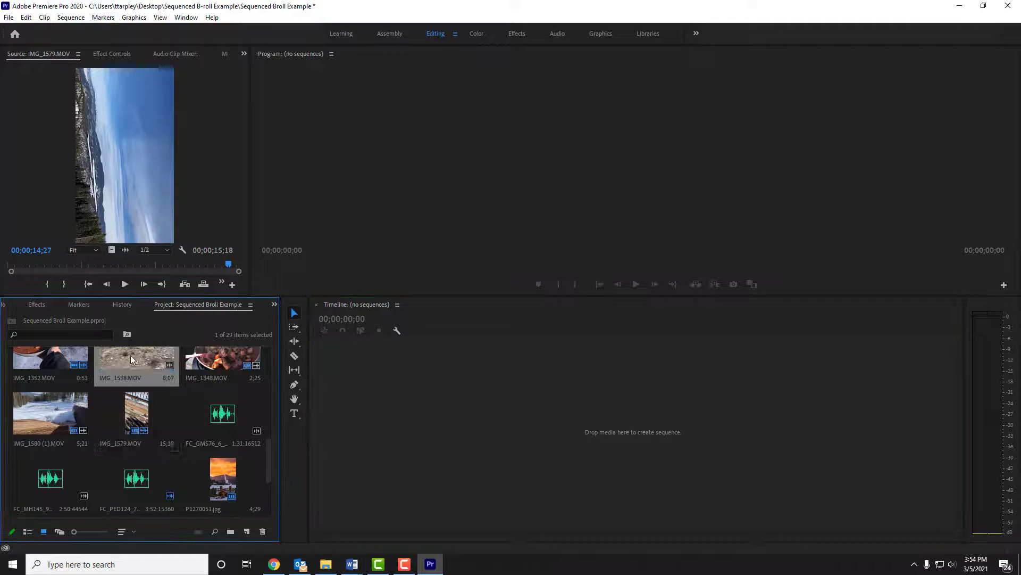
{"action": "left_click_drag", "start_coordinate": [50, 358], "coordinate": [453, 435]}
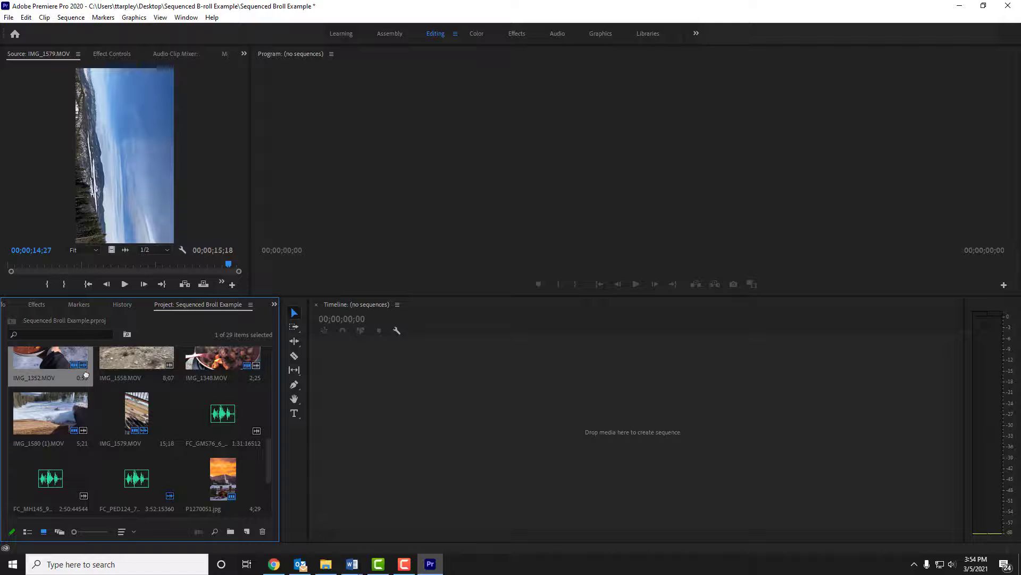
{"action": "left_click", "coordinate": [76, 418]}
{"action": "left_click_drag", "start_coordinate": [598, 423], "coordinate": [605, 426]}
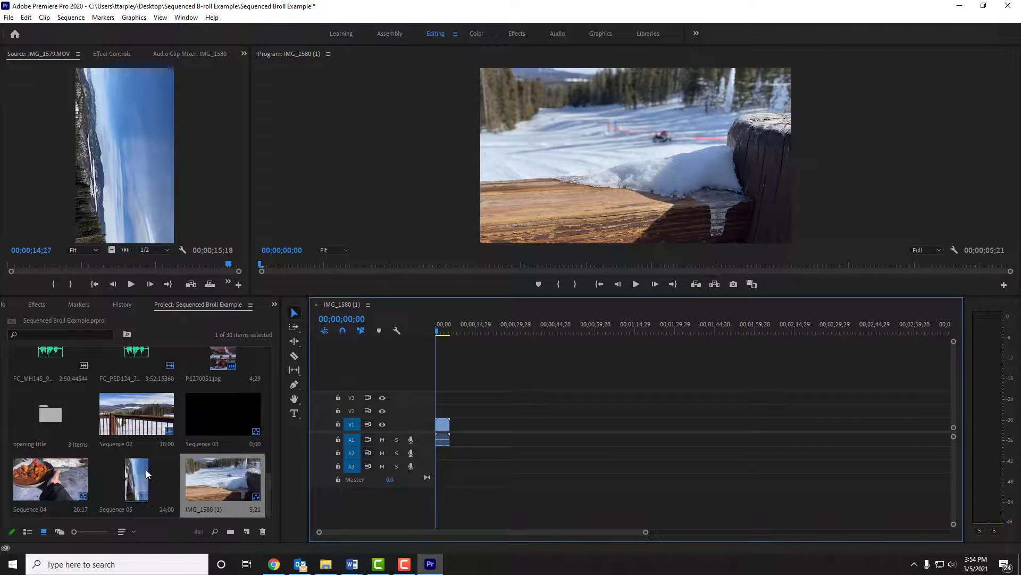
Place Sequence 05 on V1 directly after the IMG_1580 (1) clip and scrub to about 18 seconds to preview it
{"action": "left_click_drag", "start_coordinate": [141, 472], "coordinate": [460, 432]}
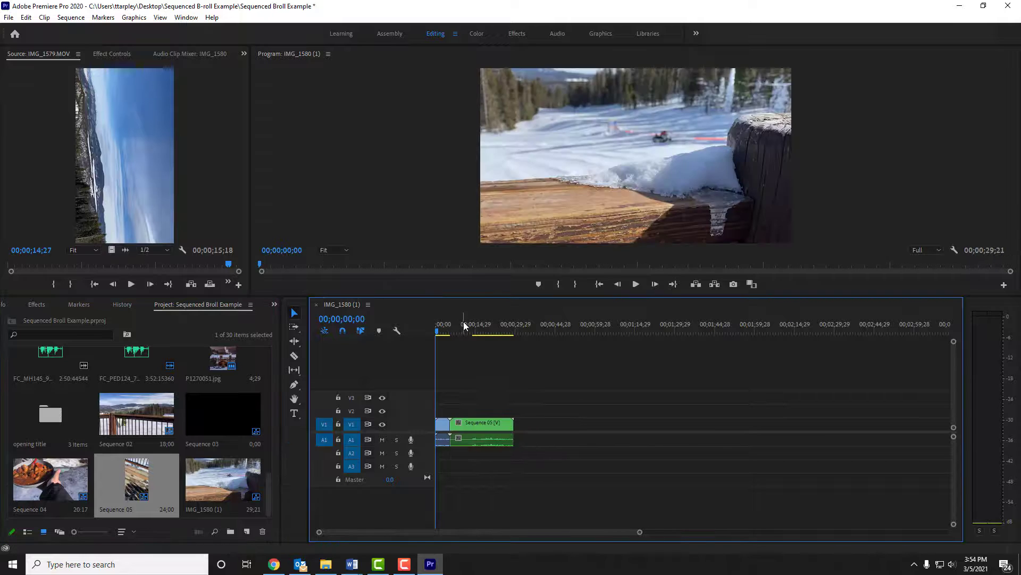
{"action": "left_click_drag", "start_coordinate": [468, 332], "coordinate": [484, 334]}
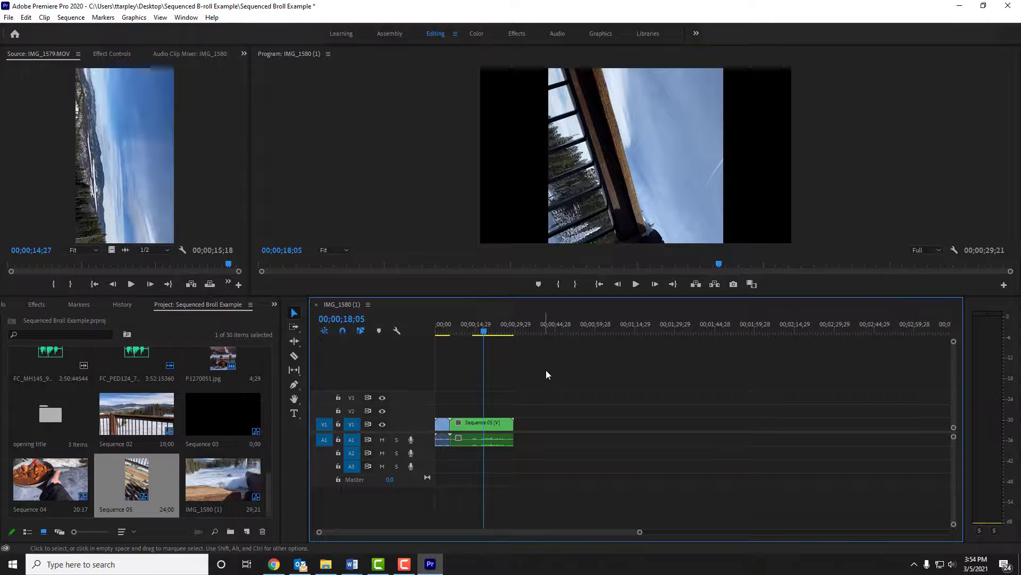
Zoom the program monitor out to 10% and rotate the Sequence 05 clip about 90° counterclockwise to fill the landscape frame
{"action": "left_click", "coordinate": [595, 141]}
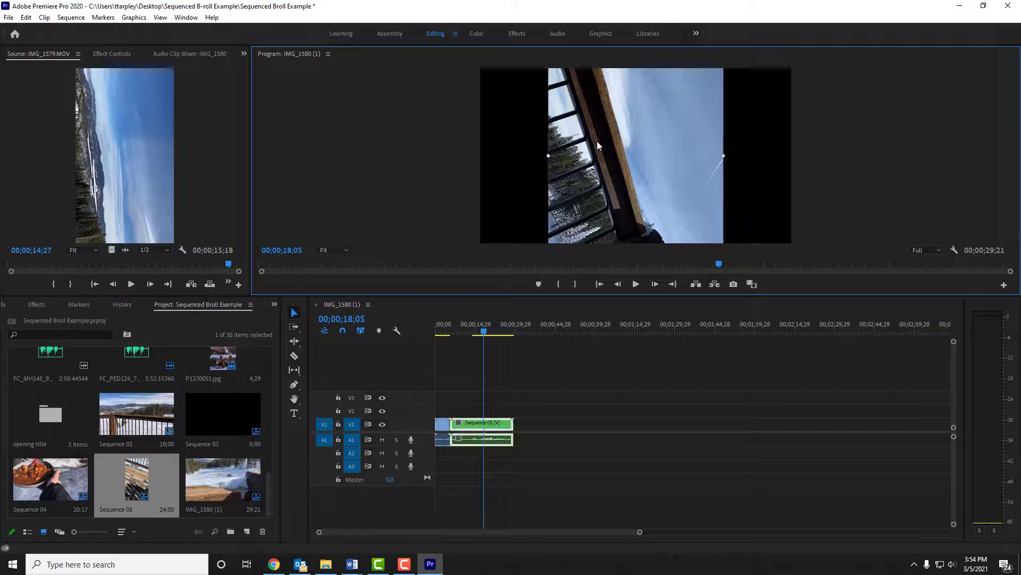
{"action": "left_click", "coordinate": [323, 250]}
{"action": "left_click", "coordinate": [333, 294]}
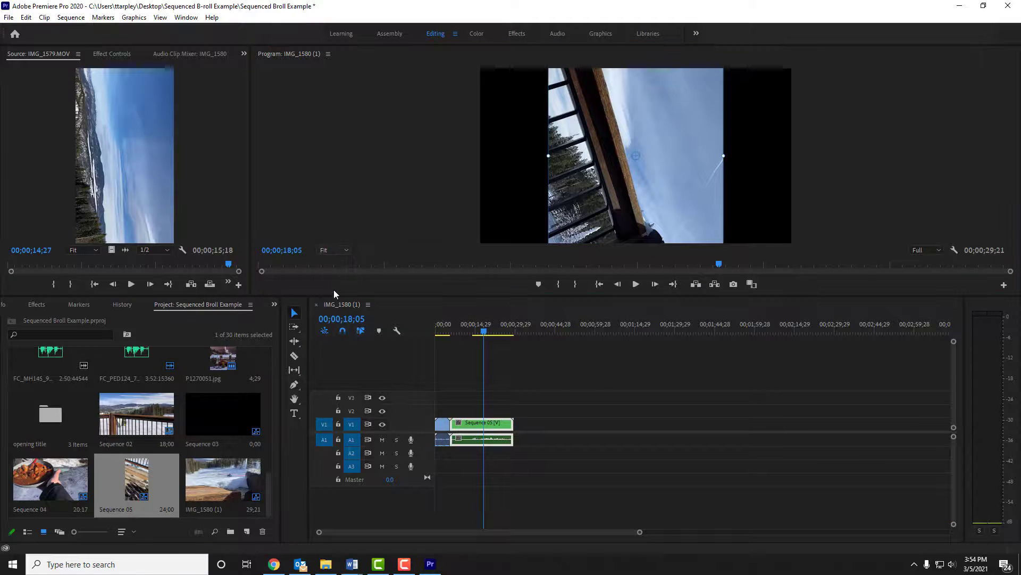
{"action": "left_click", "coordinate": [326, 250]}
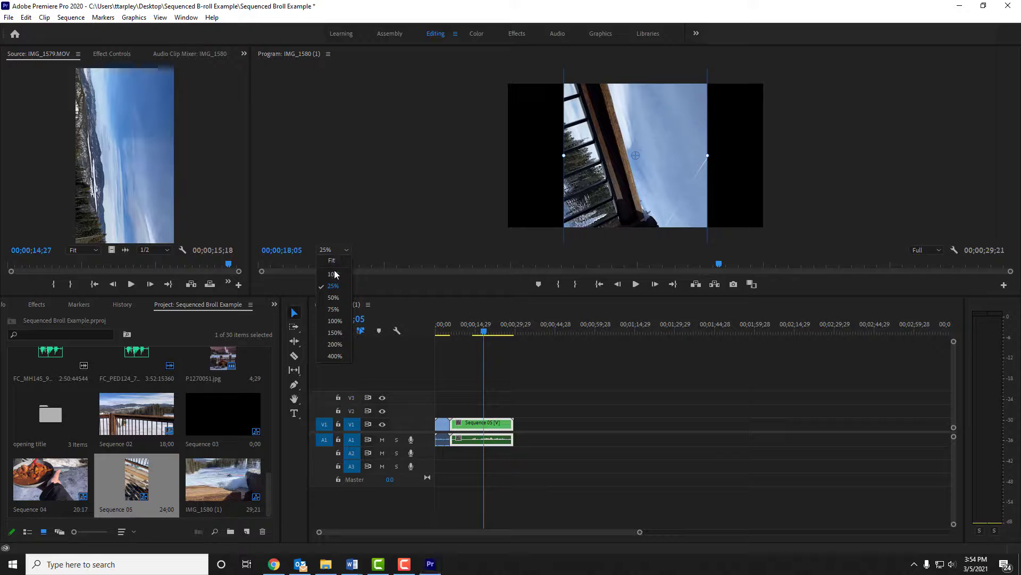
{"action": "left_click", "coordinate": [334, 275]}
{"action": "left_click_drag", "start_coordinate": [603, 98], "coordinate": [582, 187]}
{"action": "left_click", "coordinate": [433, 207]}
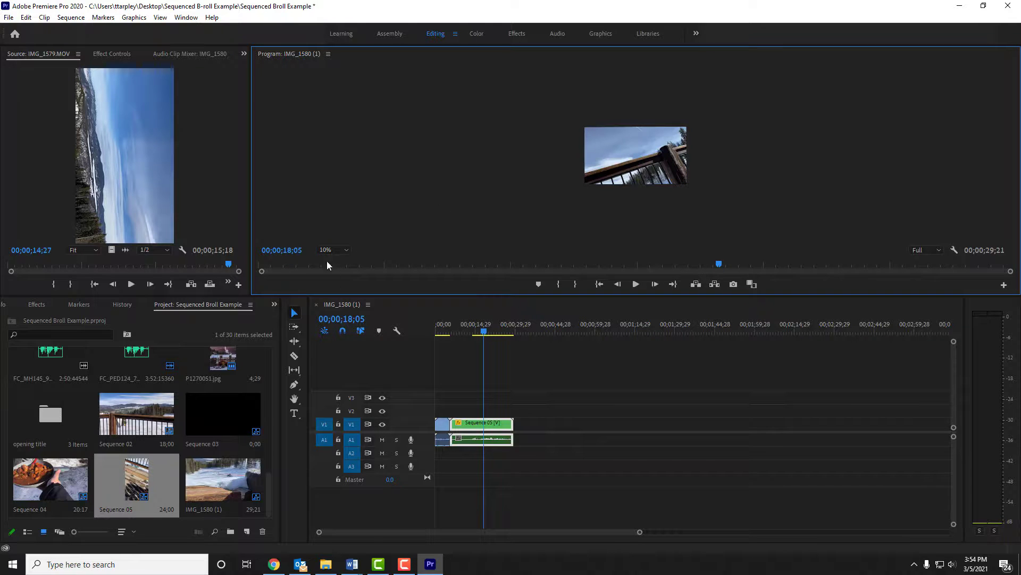
Close the IMG_1580 (1) sequence in the timeline and browse the project's clips
{"action": "left_click", "coordinate": [317, 304]}
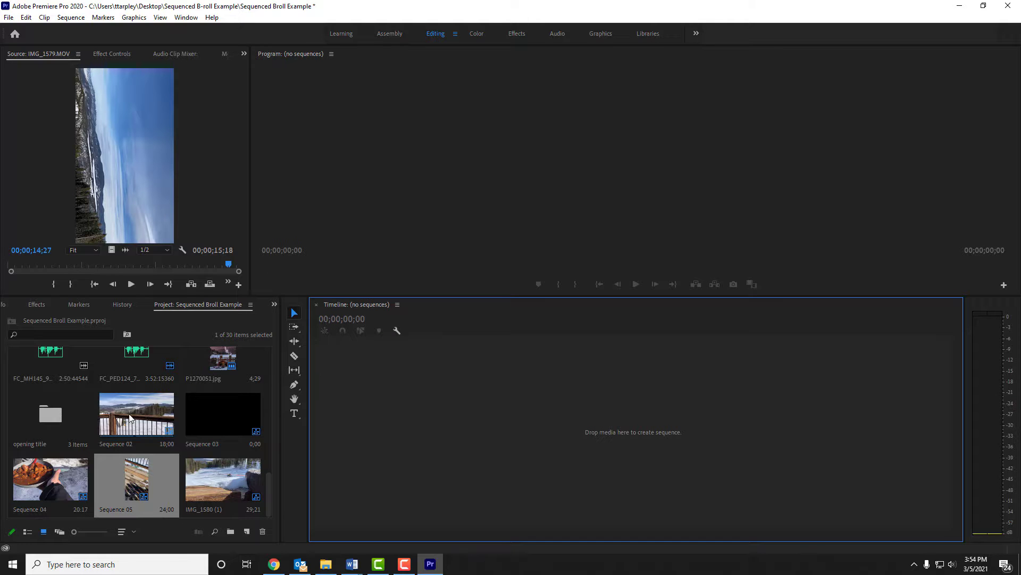
{"action": "scroll", "coordinate": [53, 473], "scroll_direction": "up", "scroll_amount": 10}
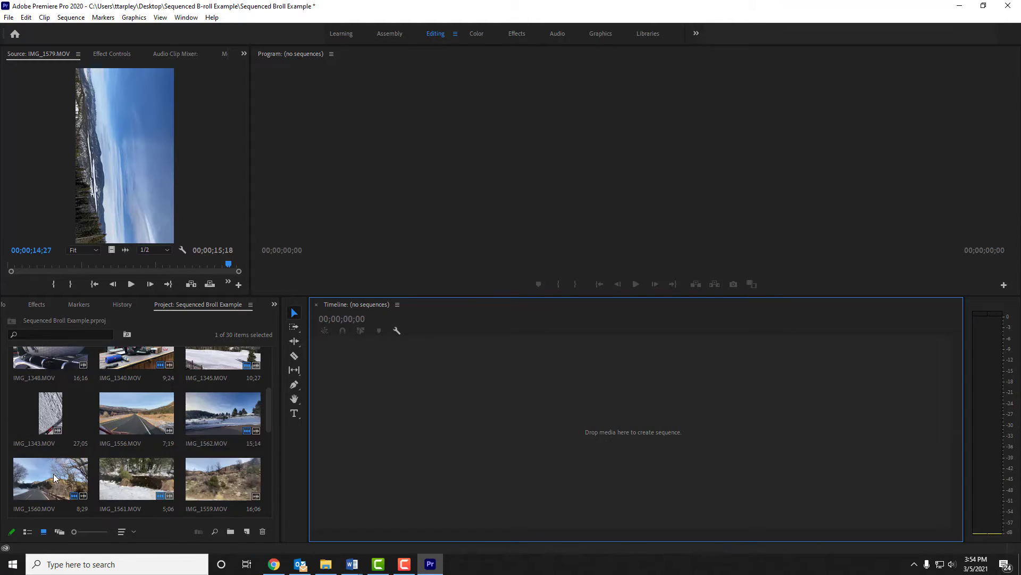